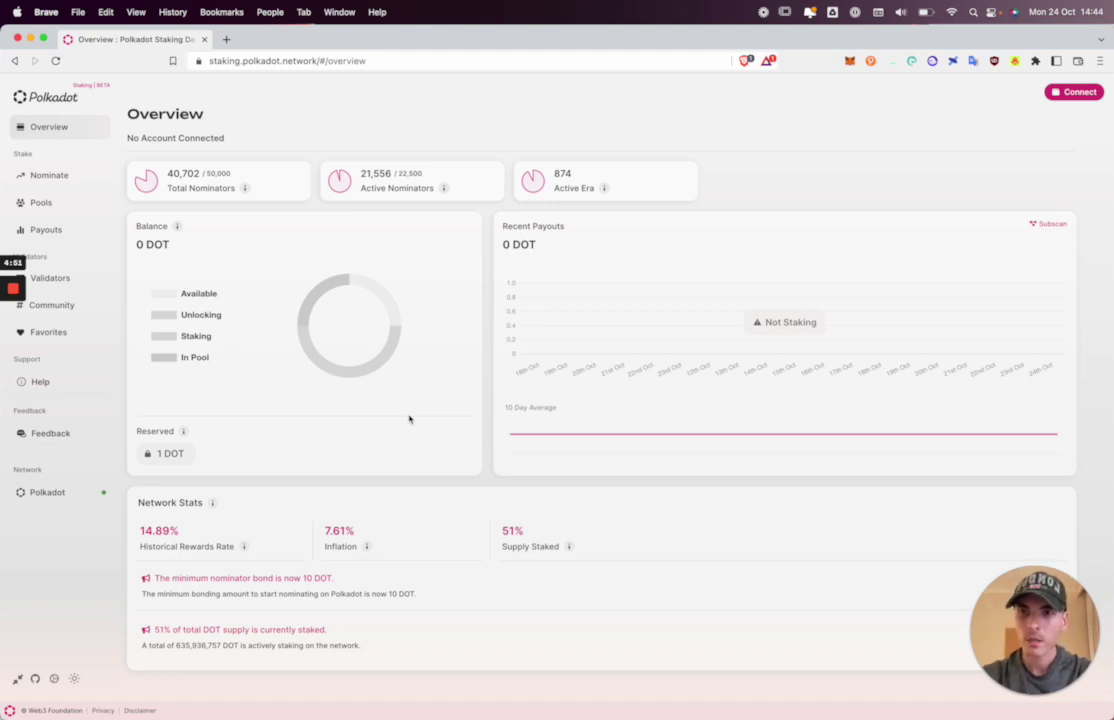
# Switch the network from Polkadot to Westend and collapse the sidebar to icons only.
pyautogui.click(47, 493)
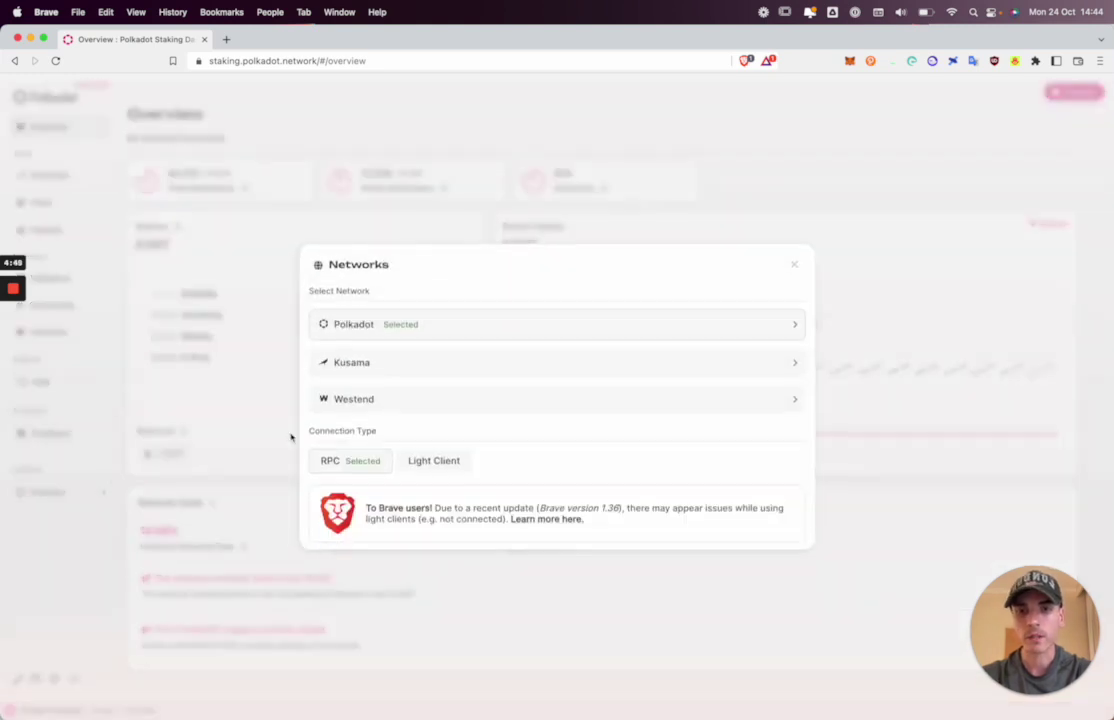
pyautogui.click(380, 404)
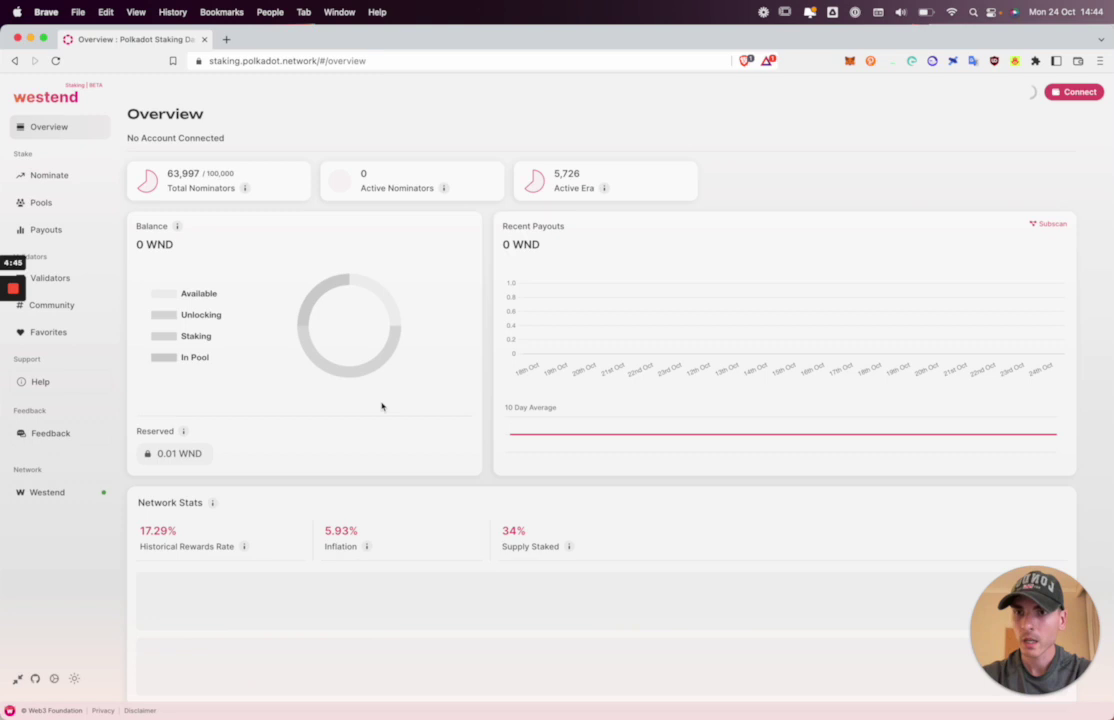
pyautogui.click(17, 679)
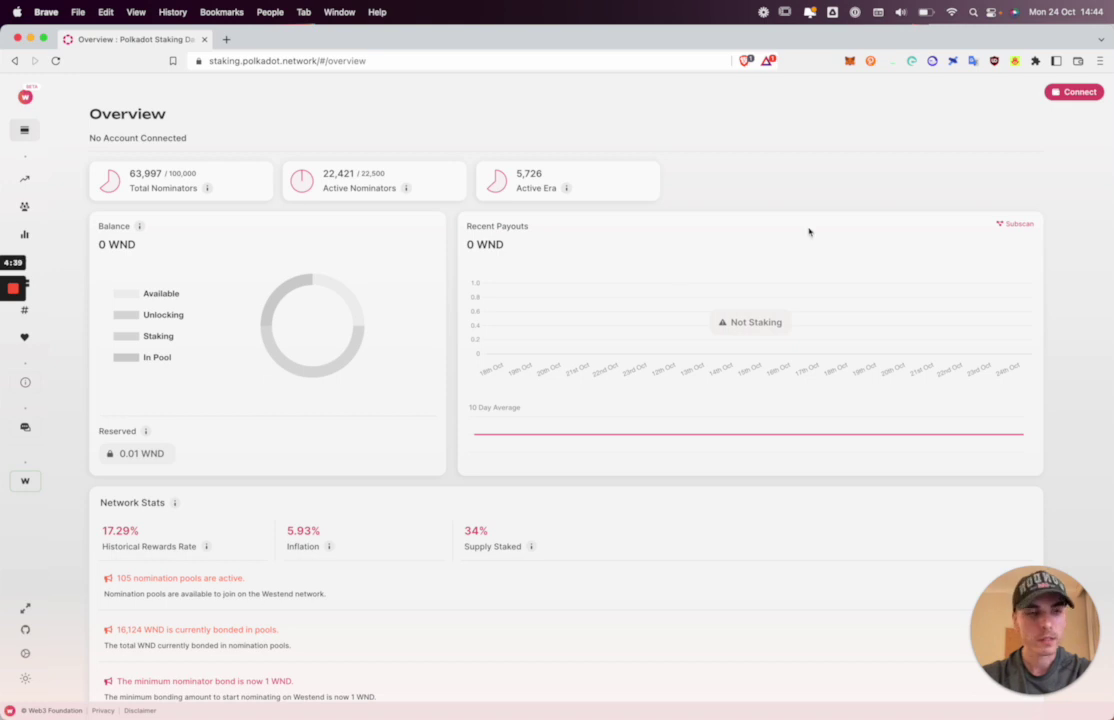
# Connect the Talisman and Polkadot JS wallet extensions.
pyautogui.click(1080, 96)
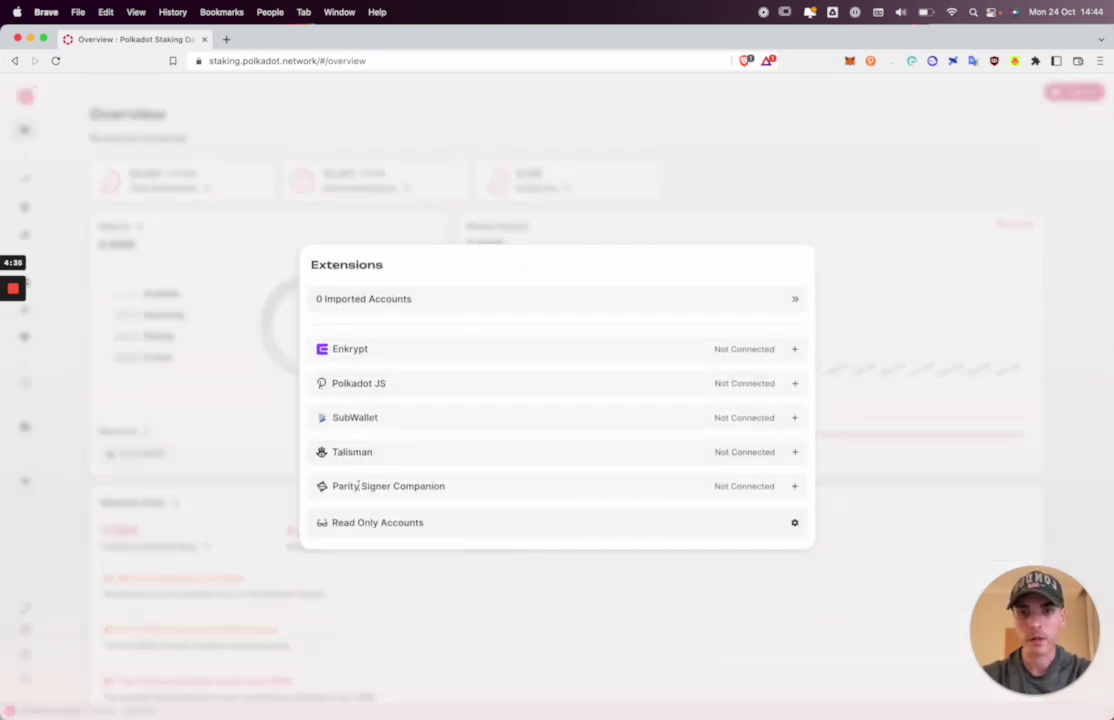
pyautogui.click(361, 455)
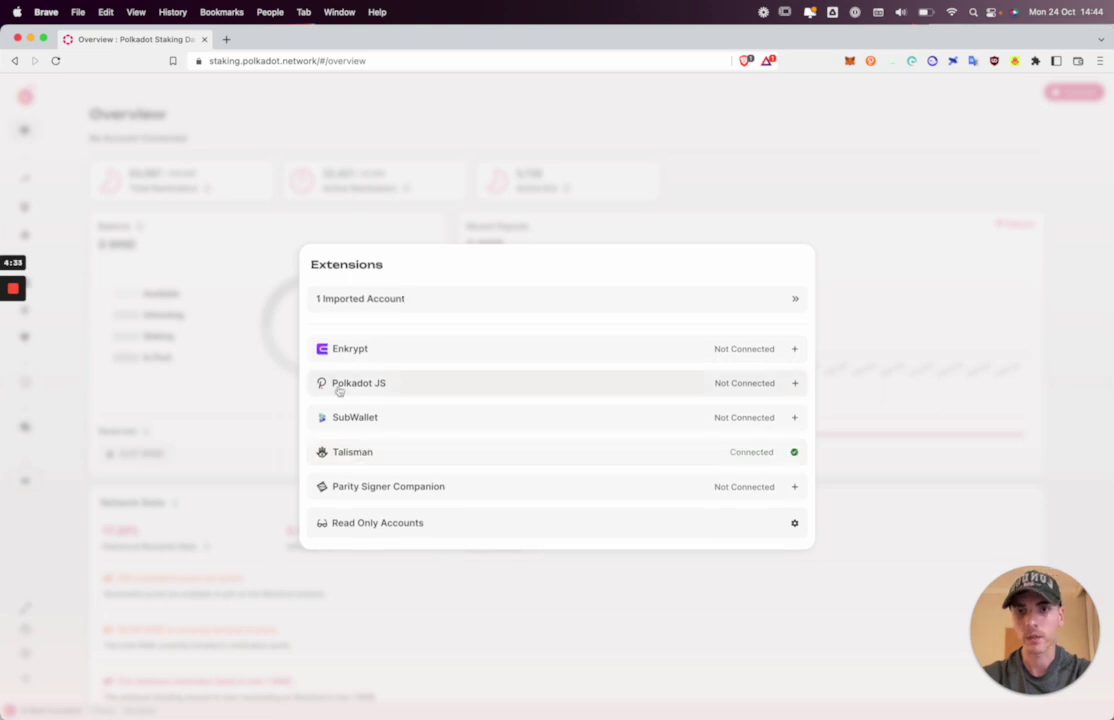
pyautogui.click(338, 387)
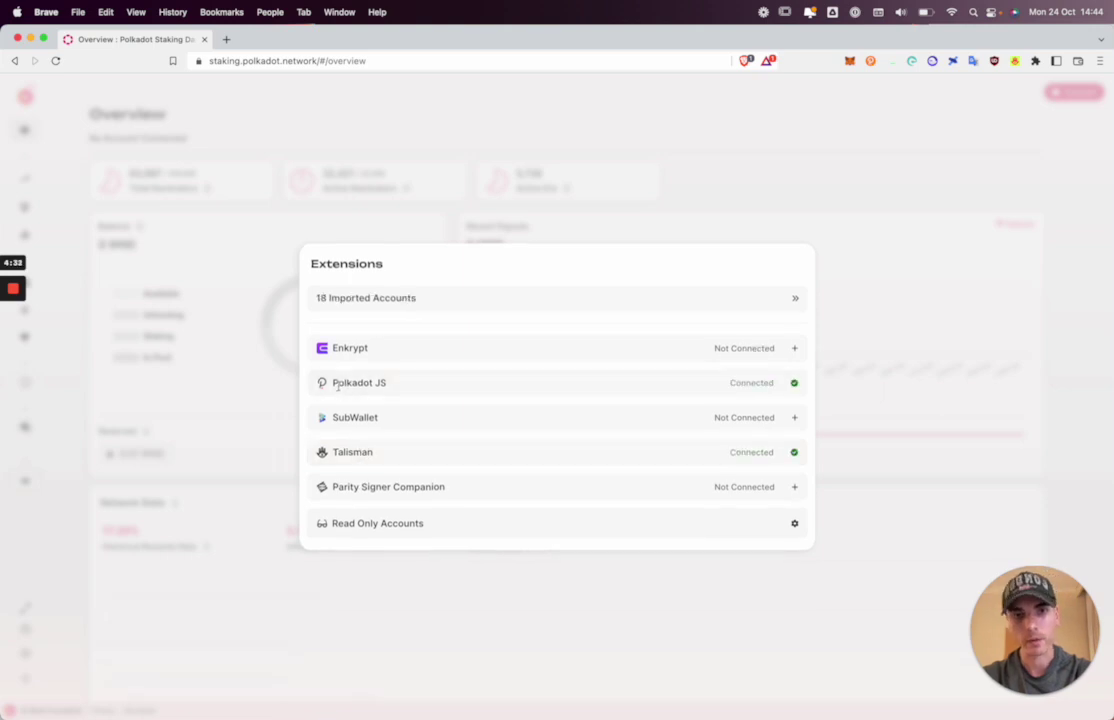
# Make the second In Pool account, holding 129.78 WND, the active account.
pyautogui.click(358, 306)
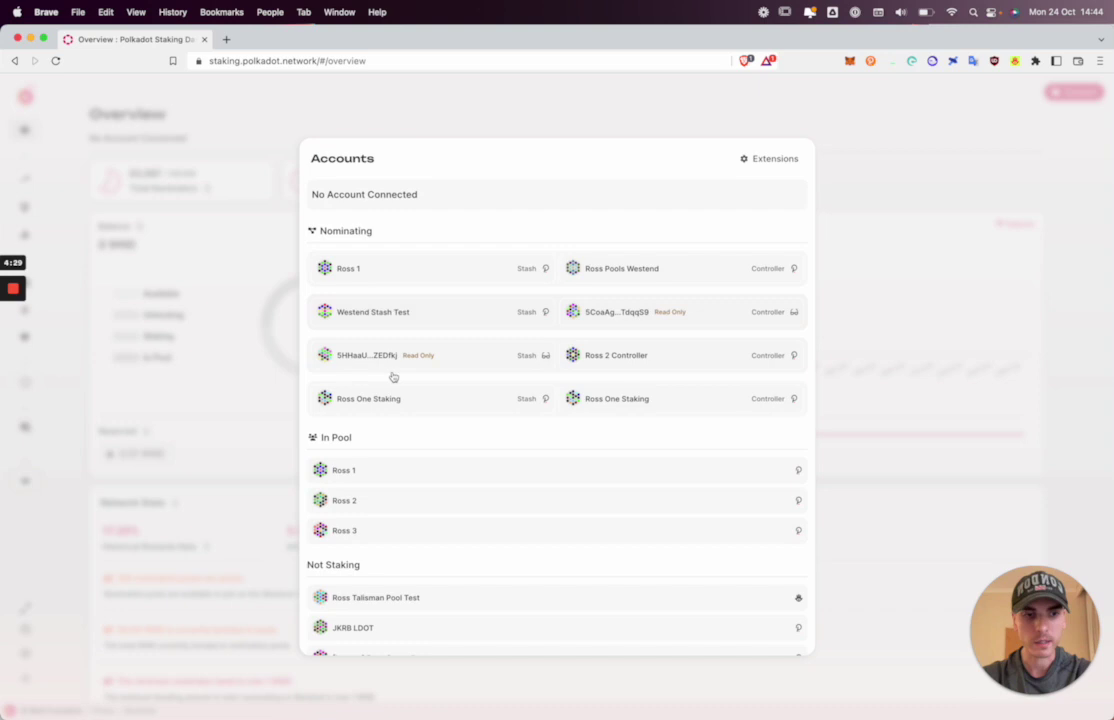
pyautogui.scroll(-3, 393, 377)
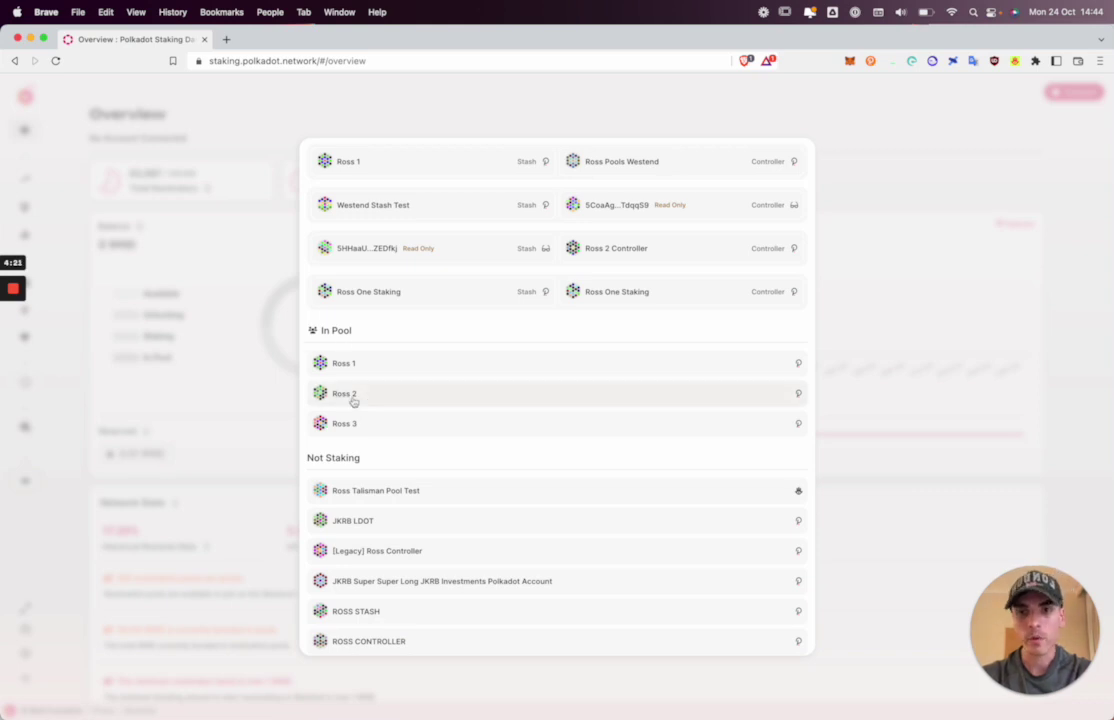
pyautogui.click(352, 398)
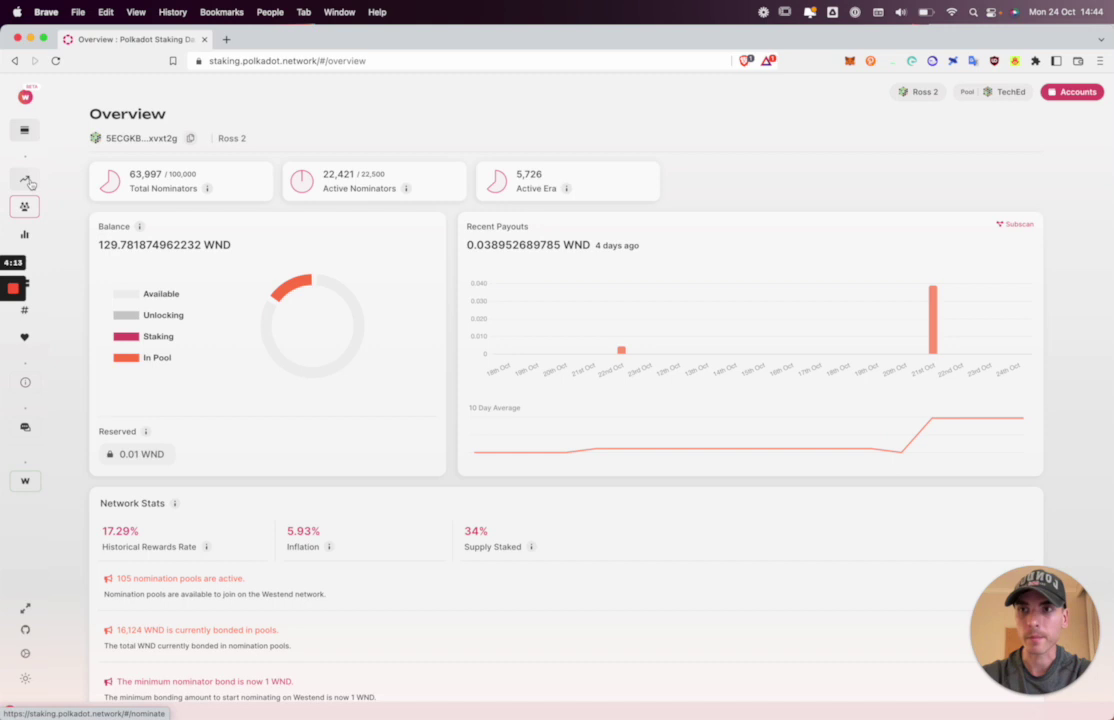
# Start nominating from the Nominate page with the account numbered 1 as controller.
pyautogui.click(27, 181)
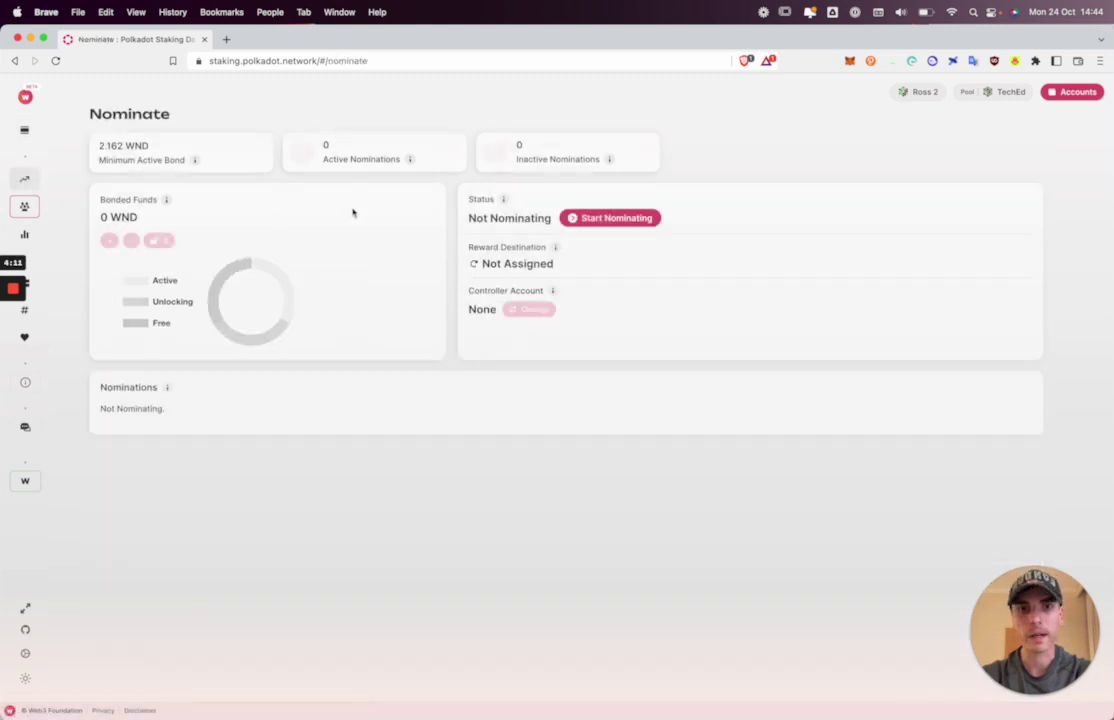
pyautogui.click(621, 218)
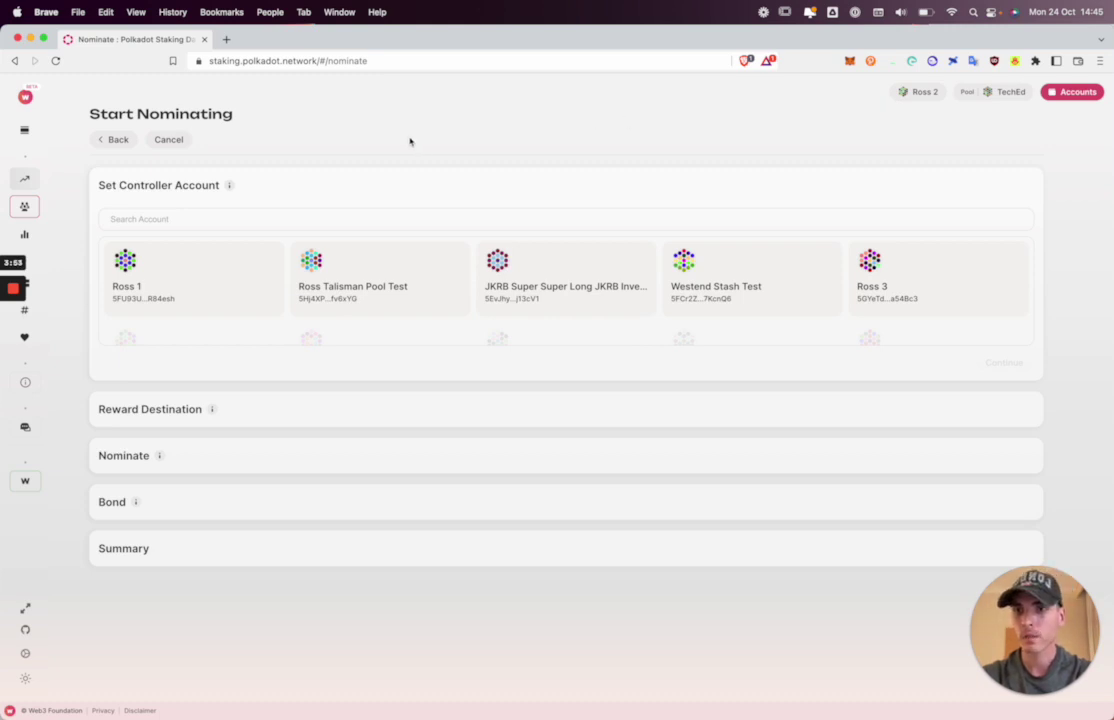
pyautogui.click(204, 292)
pyautogui.click(1001, 362)
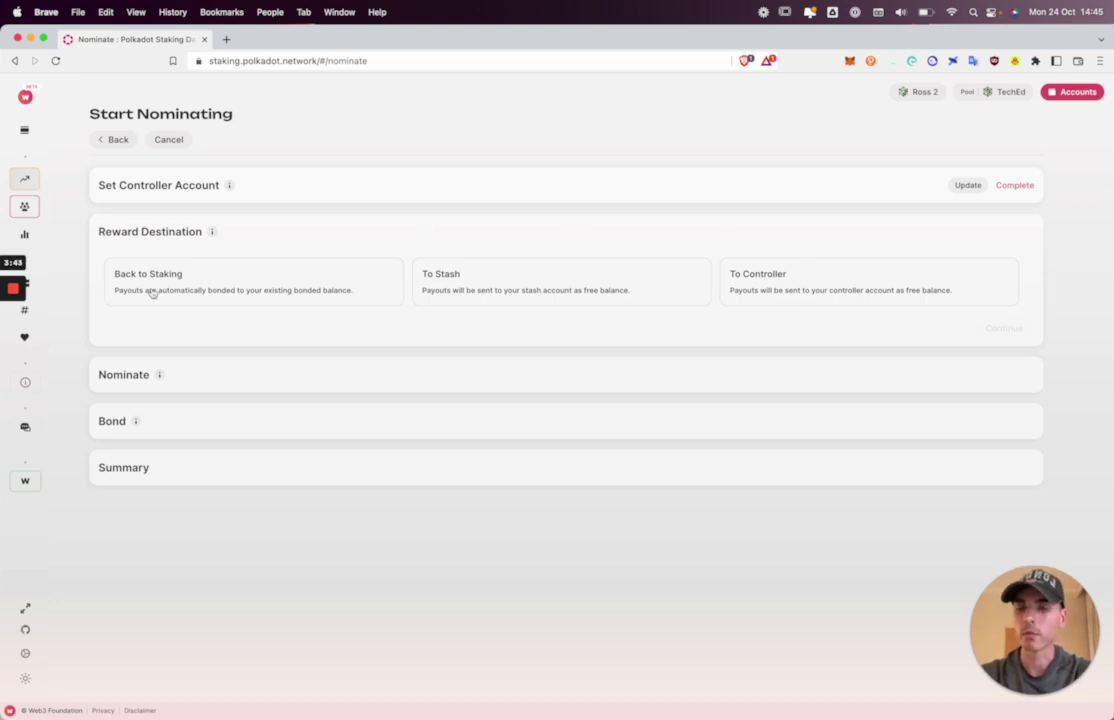
# Choose Back to Staking as the reward destination and continue to validator selection.
pyautogui.click(160, 293)
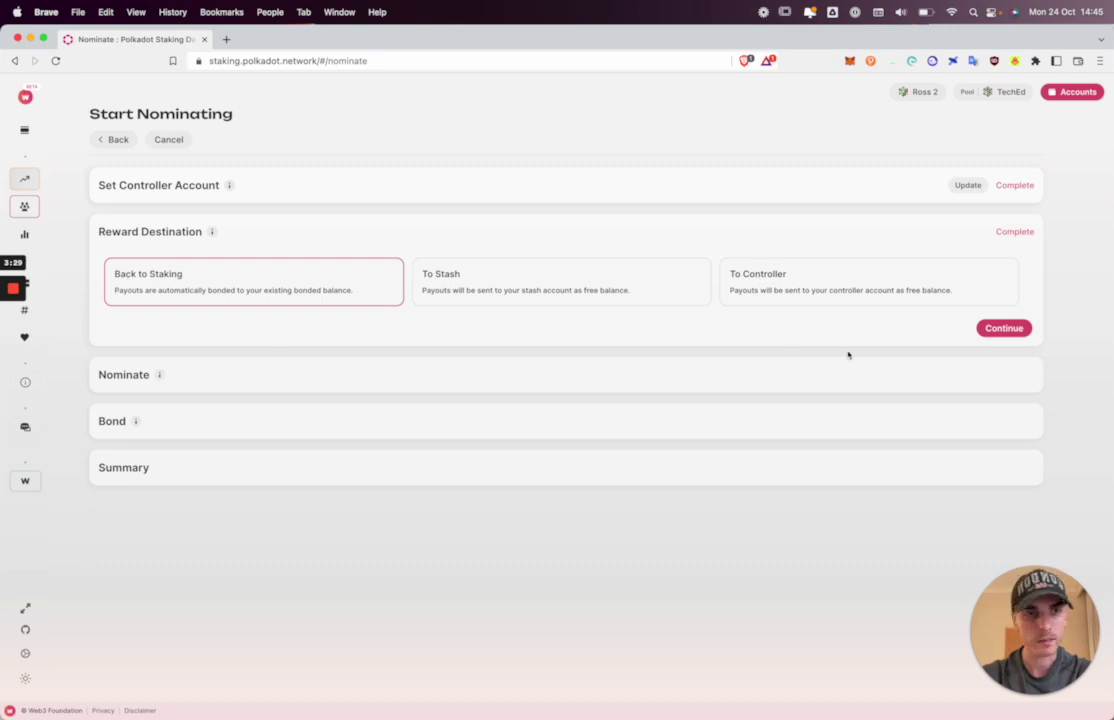
pyautogui.click(1000, 328)
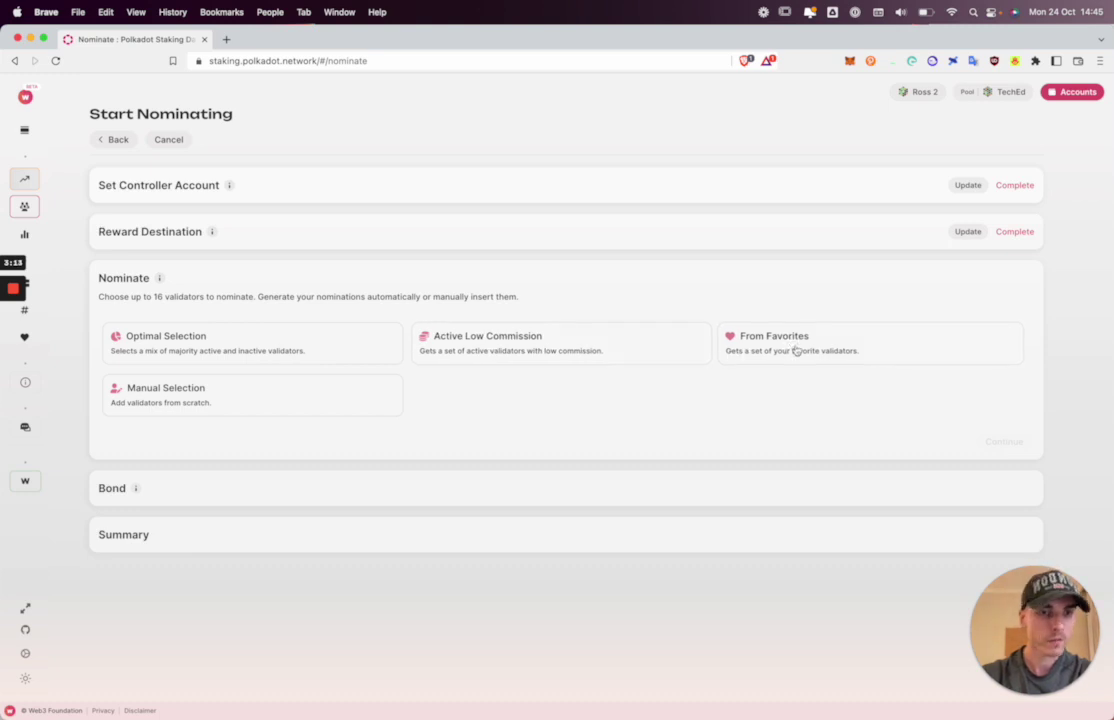
# Favourite the first listed validator, NewYorkTimes and the 1% commission validator, then return to Nominate.
pyautogui.click(35, 288)
pyautogui.click(382, 346)
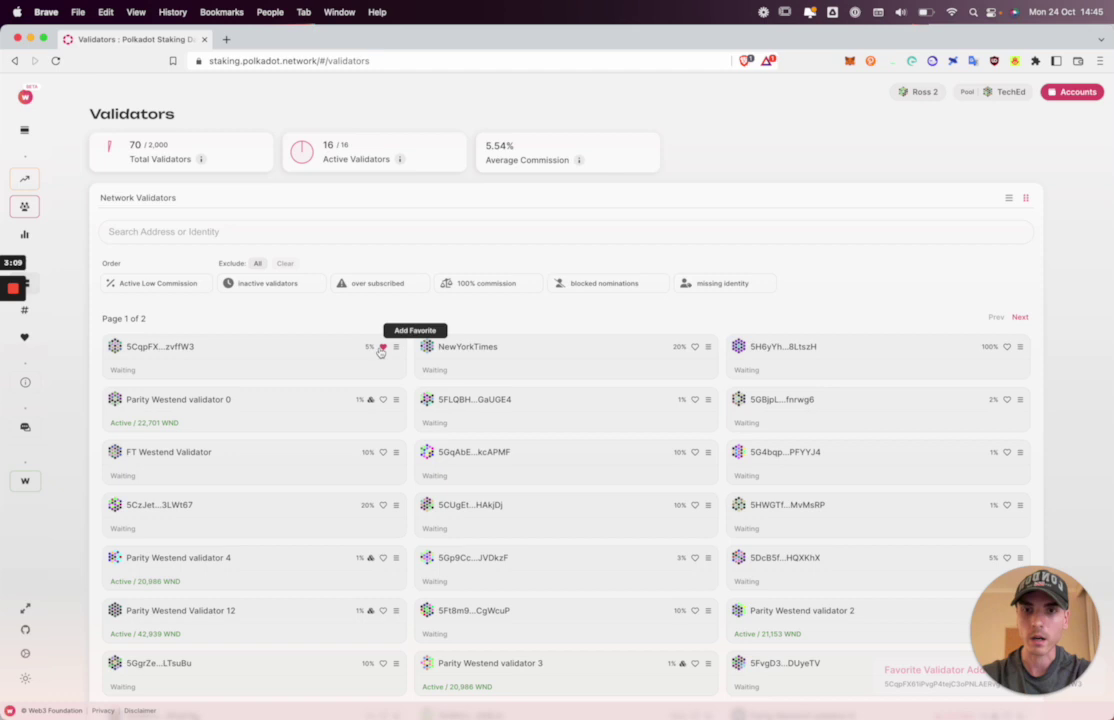
pyautogui.click(695, 347)
pyautogui.click(695, 399)
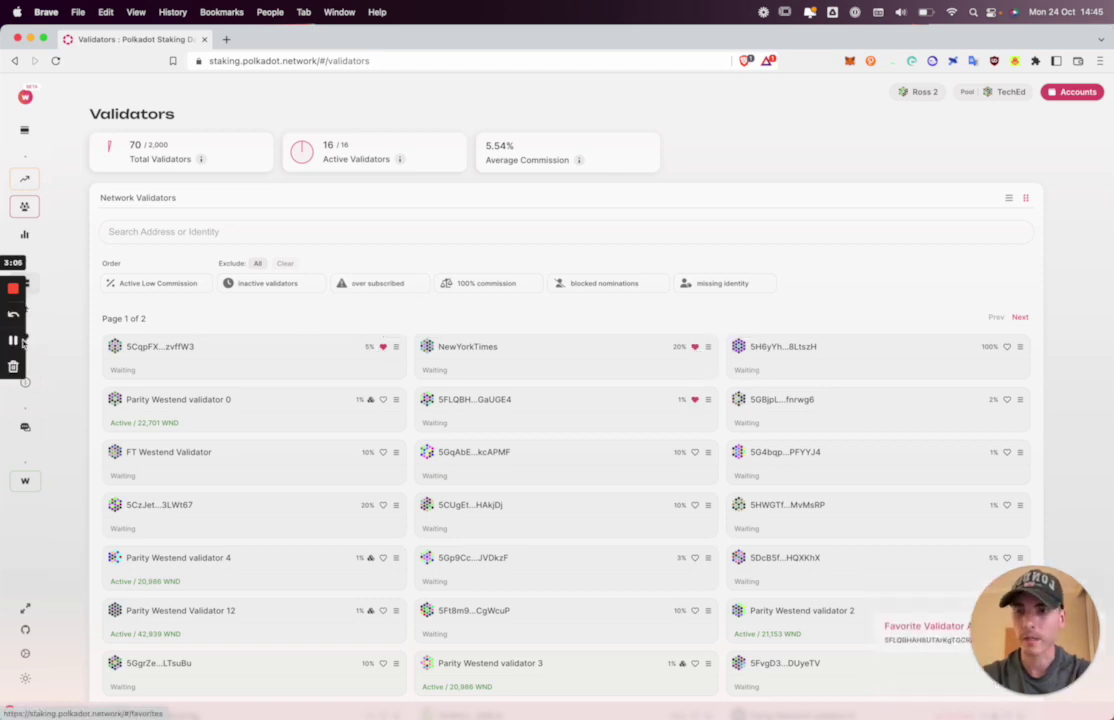
pyautogui.click(25, 337)
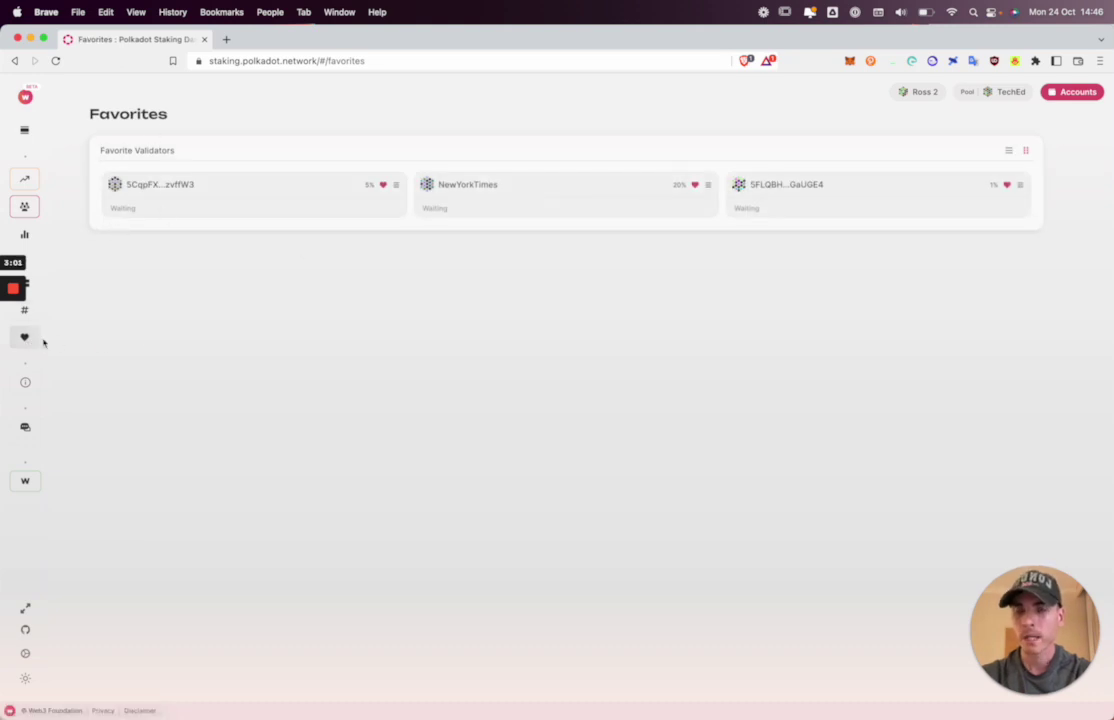
pyautogui.click(25, 178)
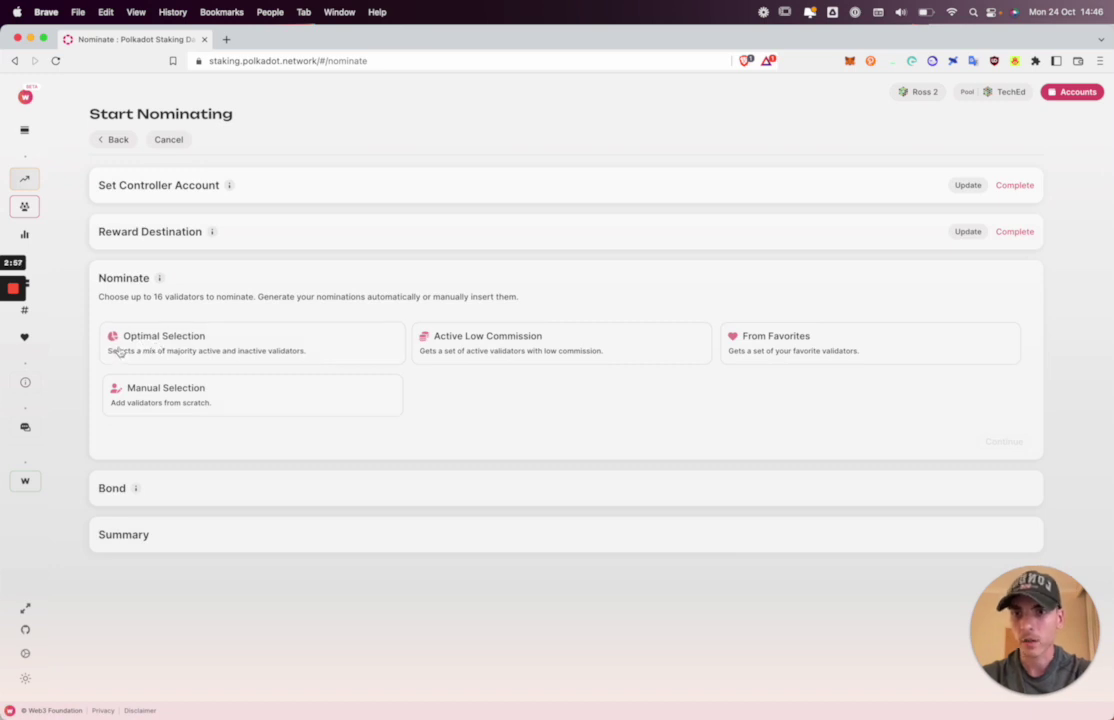
# Generate an optimal set of 15 validators, then regenerate a fresh set.
pyautogui.click(222, 351)
pyautogui.scroll(-2, 215, 400)
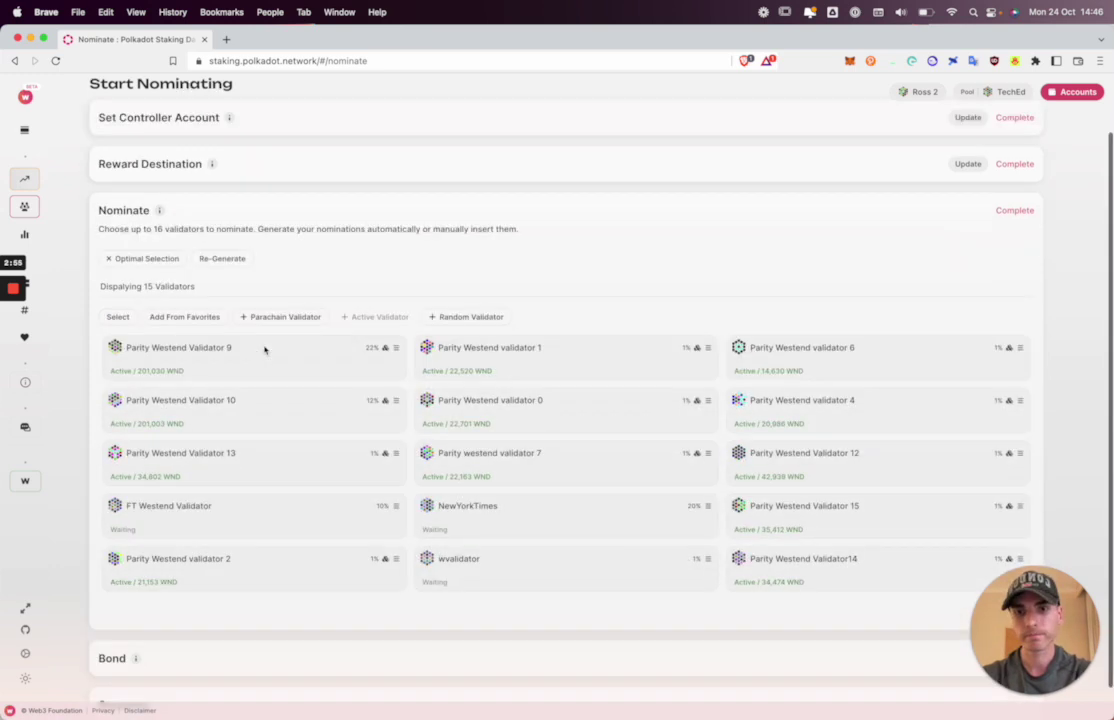
pyautogui.scroll(1, 215, 410)
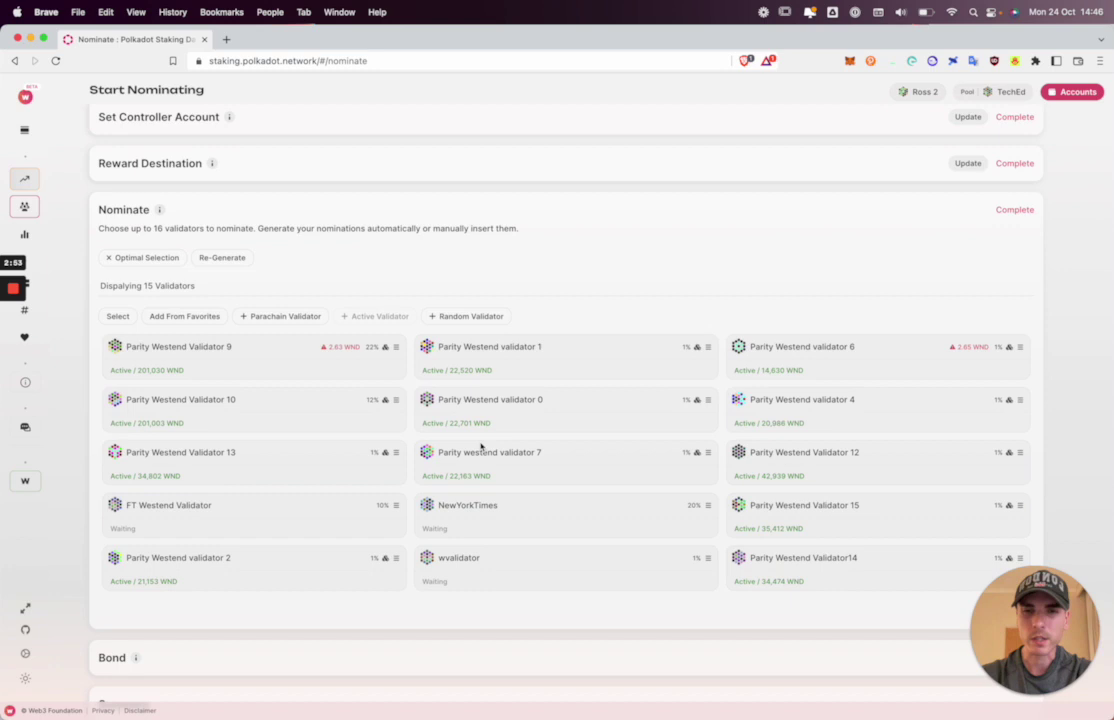
pyautogui.click(226, 260)
pyautogui.click(228, 266)
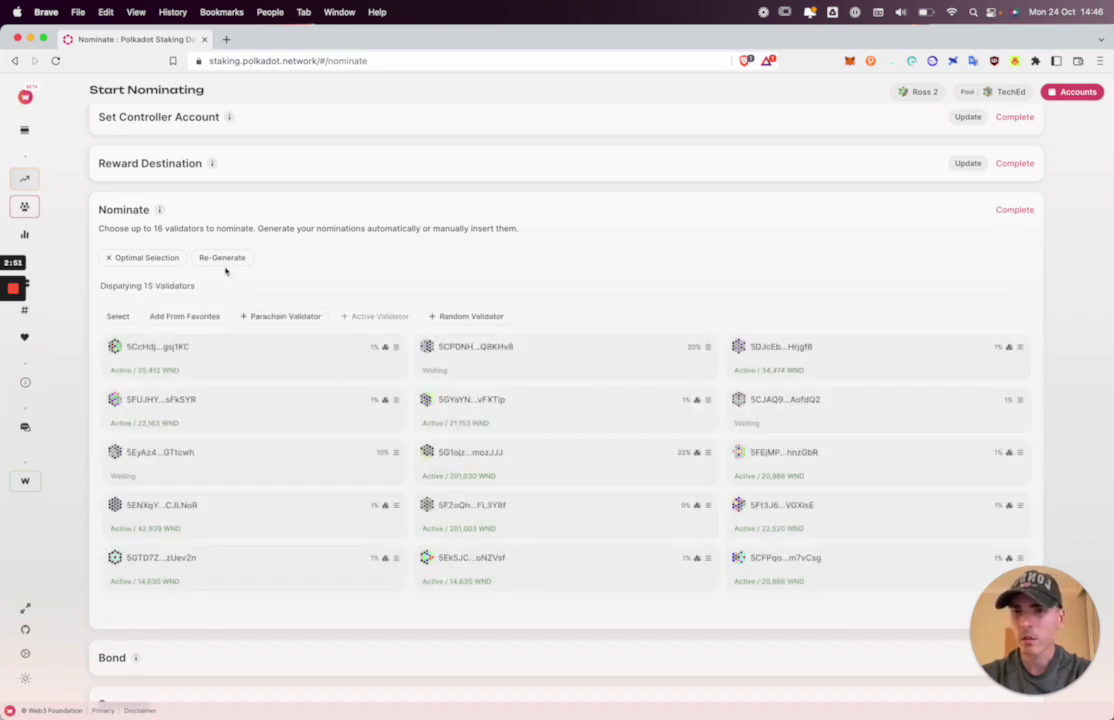
# Remove Parity Westend Validators 15 and 7, and add two parachain validators to keep 15.
pyautogui.click(120, 316)
pyautogui.click(110, 350)
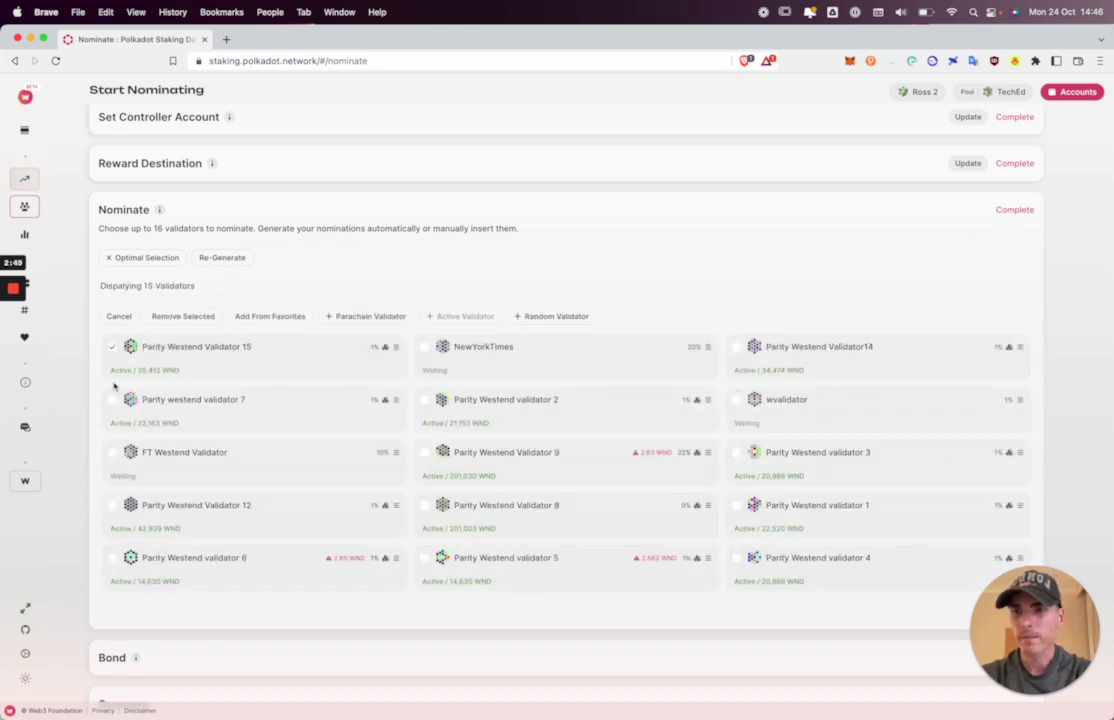
pyautogui.click(113, 400)
pyautogui.click(181, 316)
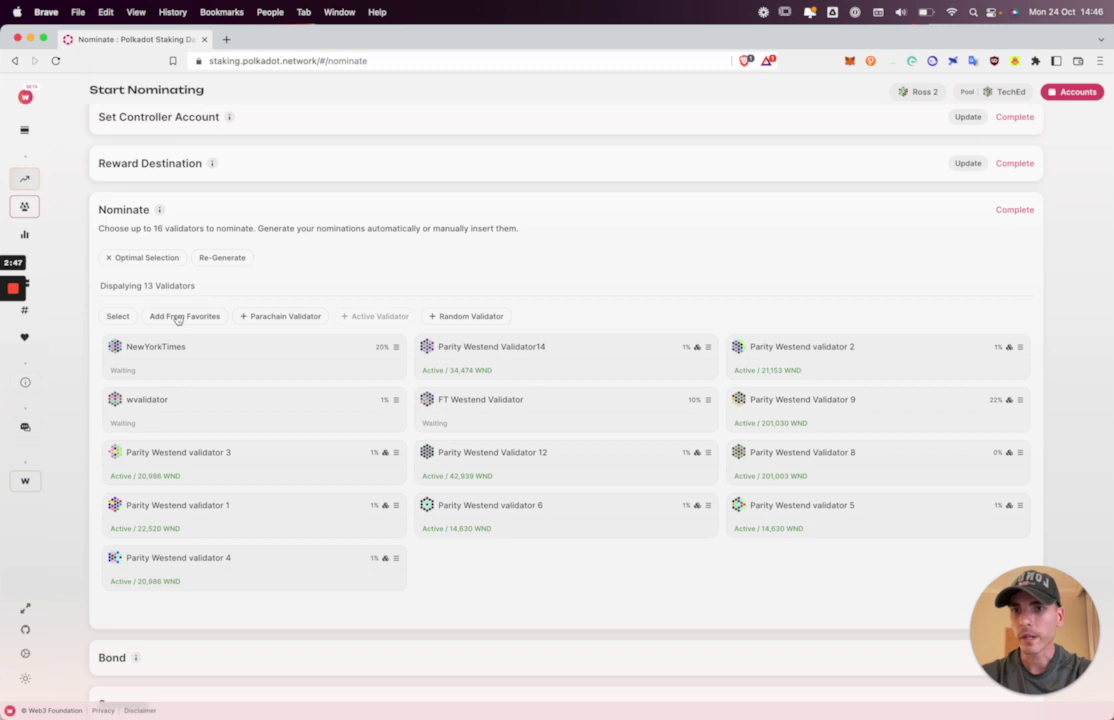
pyautogui.click(277, 318)
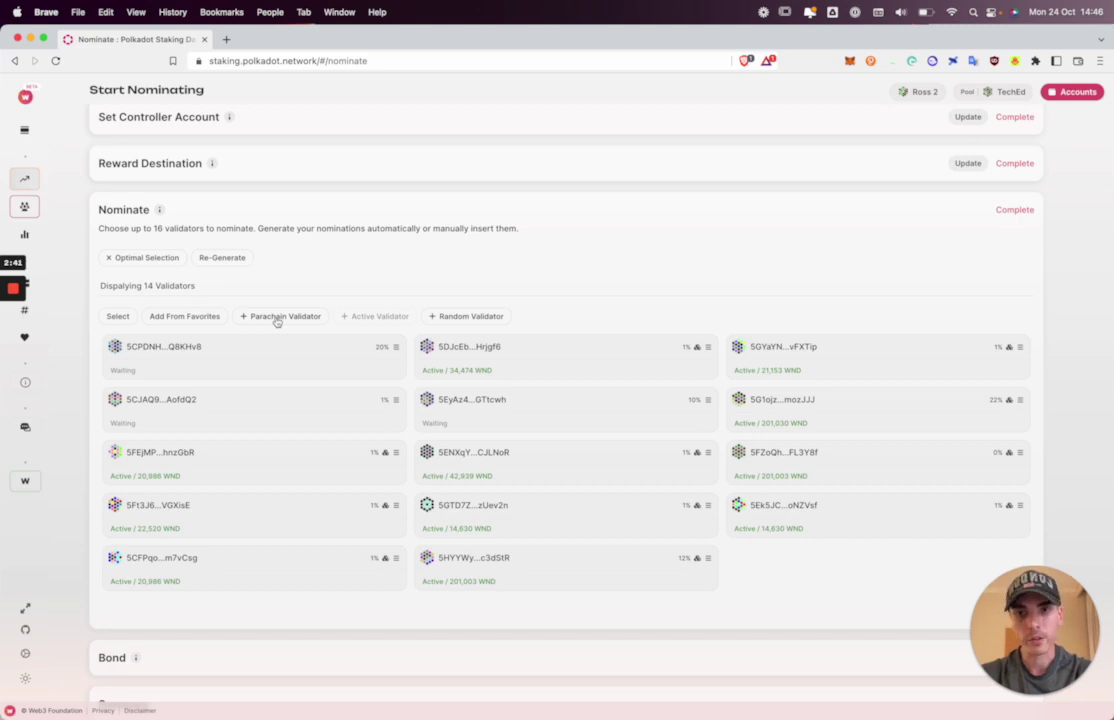
pyautogui.click(448, 316)
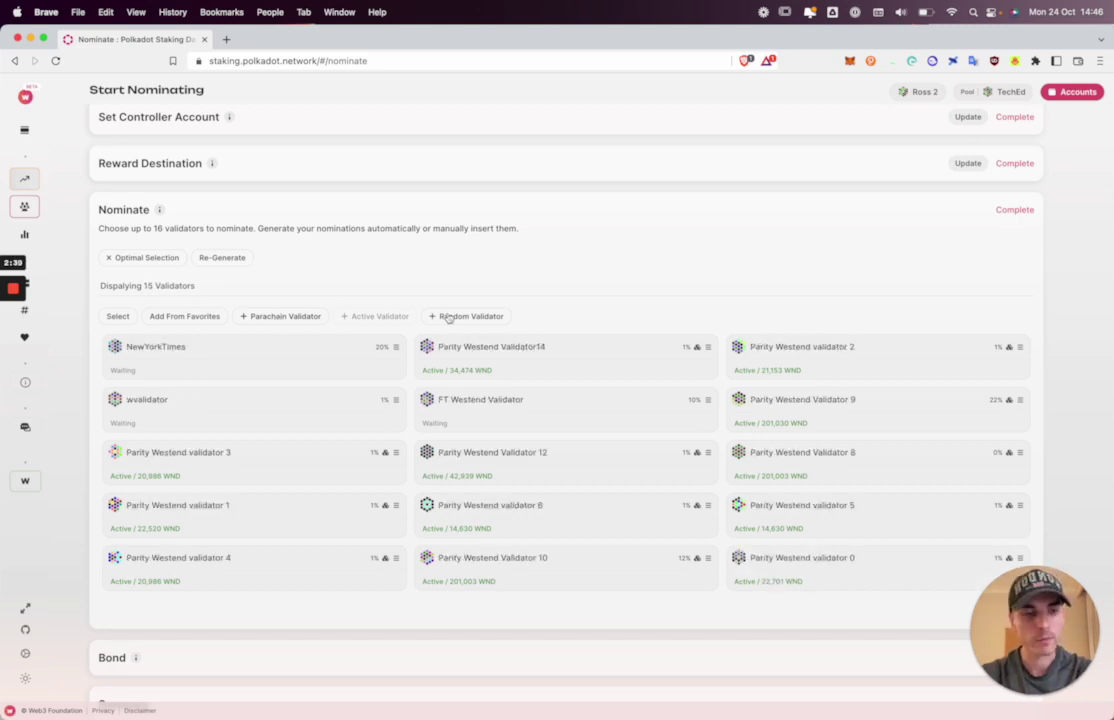
pyautogui.click(1010, 604)
pyautogui.moveTo(1010, 604); pyautogui.dragTo(990, 475)
pyautogui.click(1002, 609)
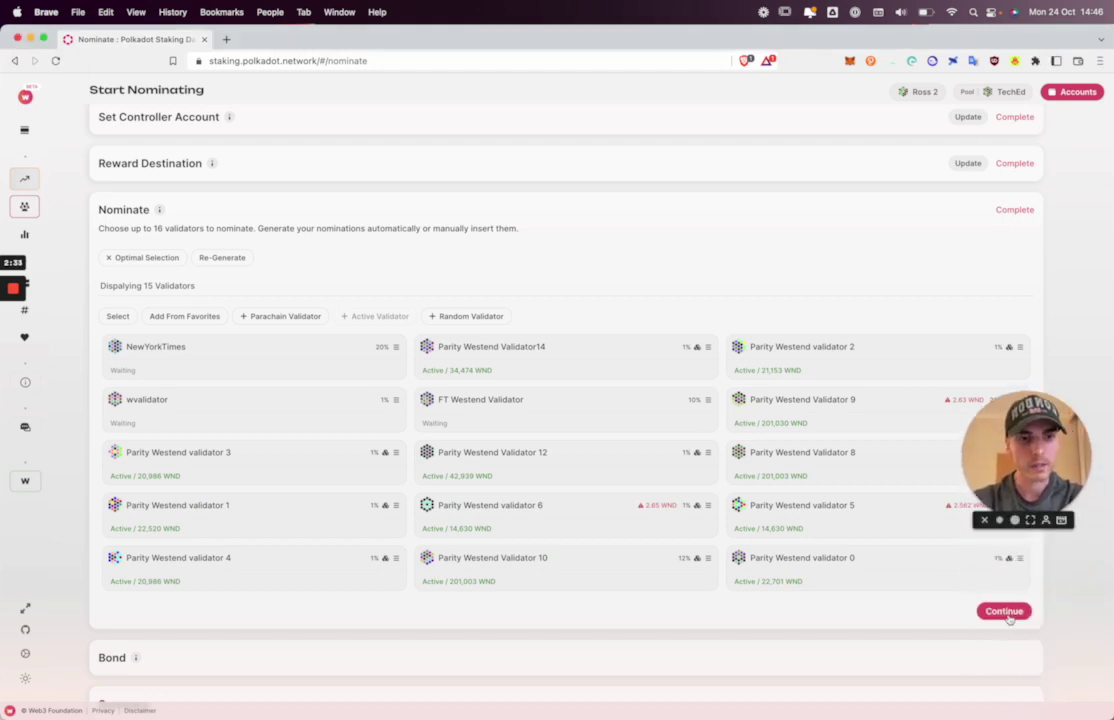
# Move to bonding, fill in the maximum balance and check the 2.16225 WND active threshold.
pyautogui.click(1006, 612)
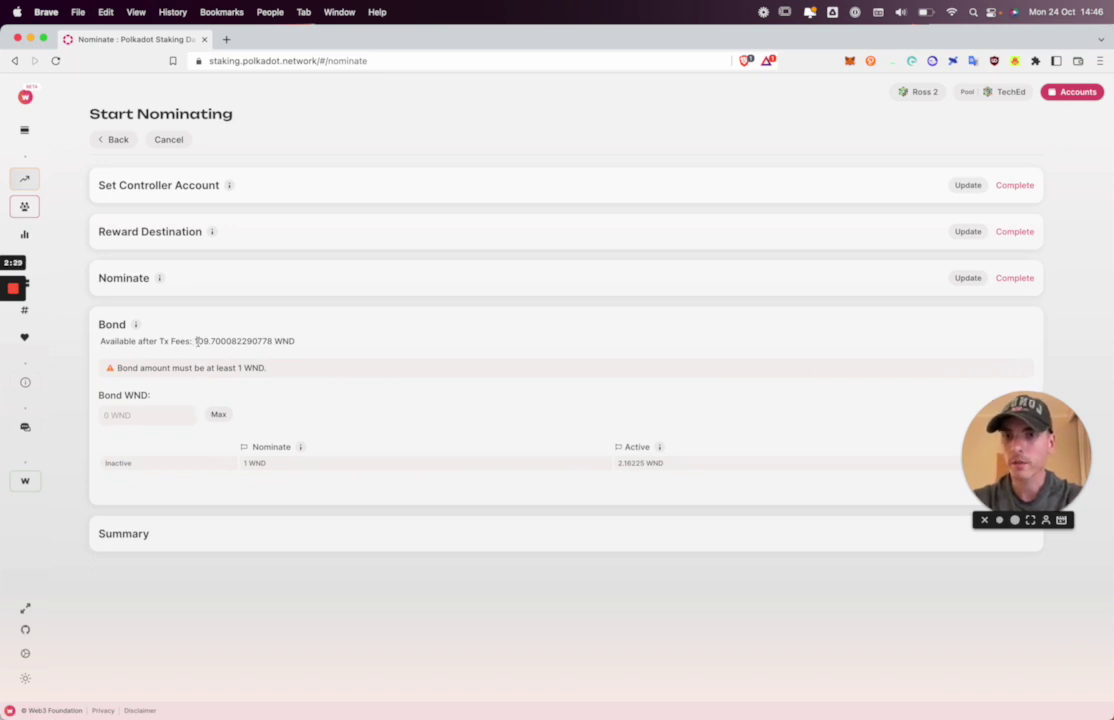
pyautogui.click(216, 416)
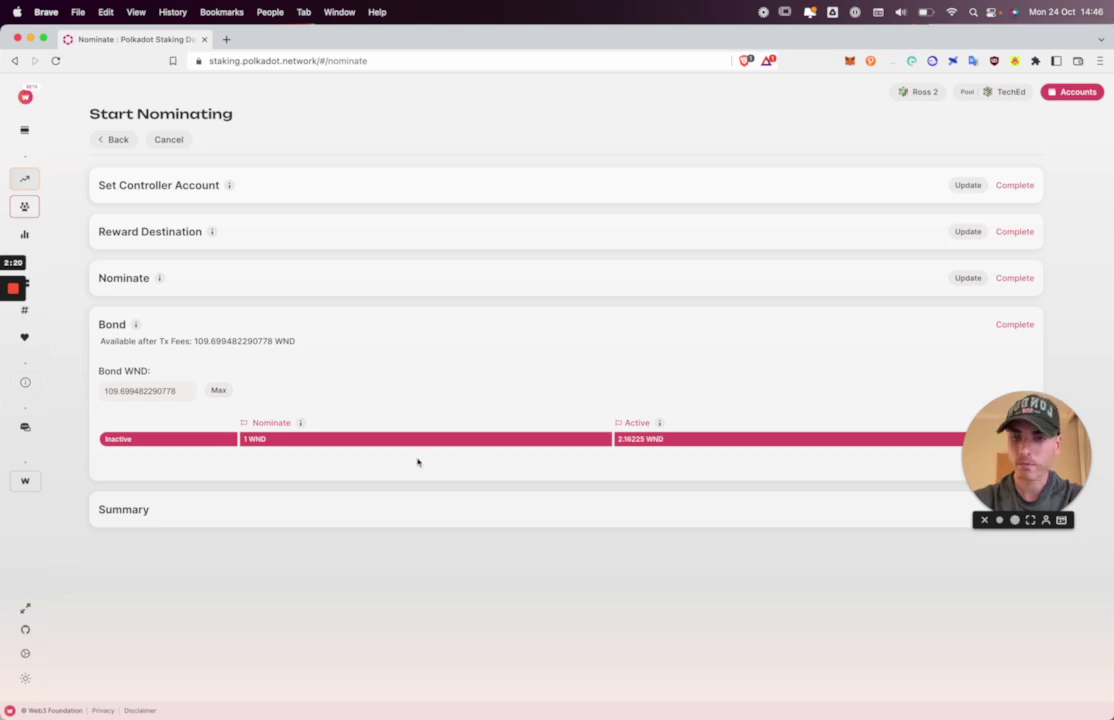
pyautogui.moveTo(618, 439); pyautogui.dragTo(661, 439)
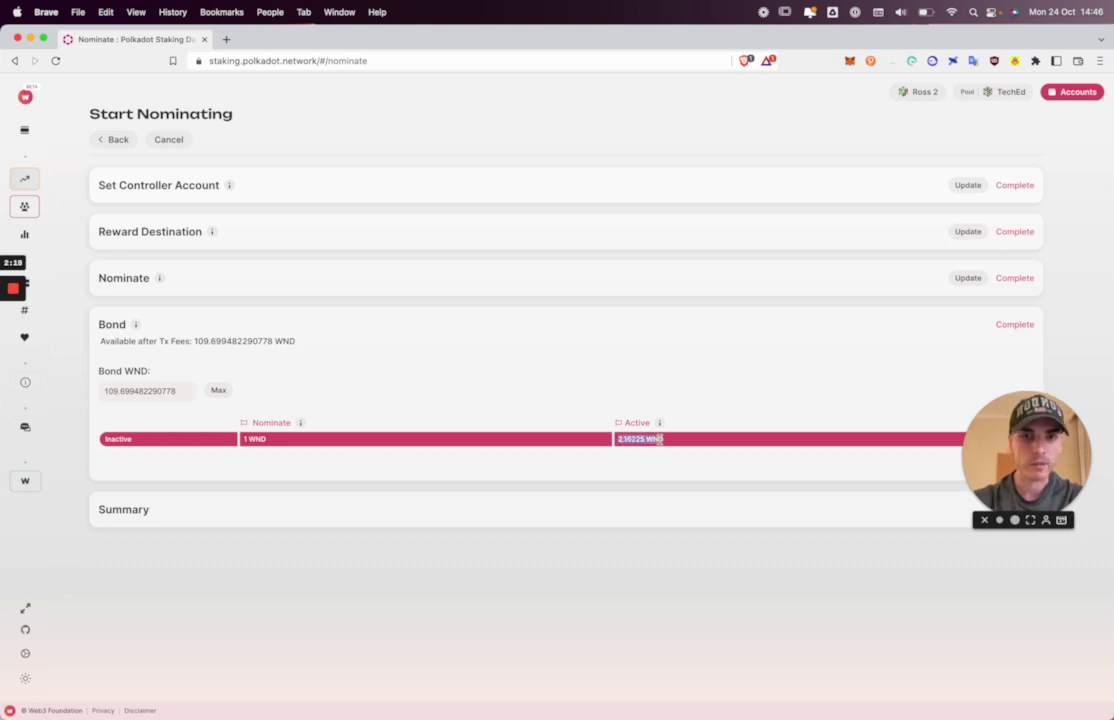
pyautogui.click(607, 450)
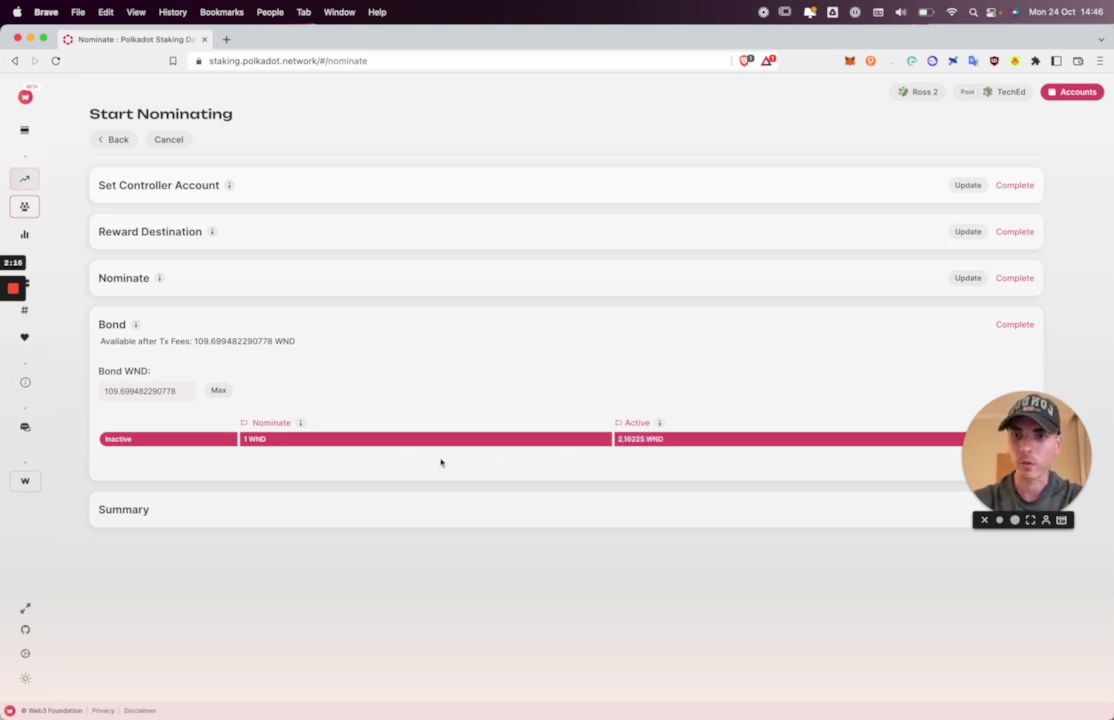
pyautogui.moveTo(616, 439); pyautogui.dragTo(689, 442)
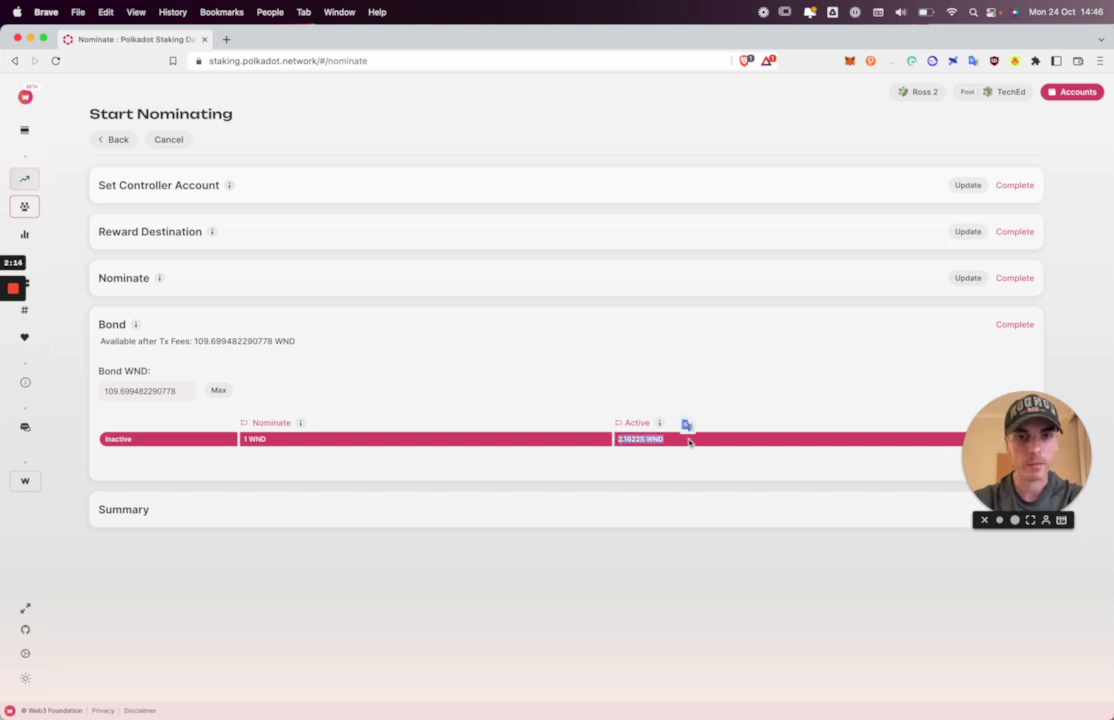
pyautogui.click(627, 454)
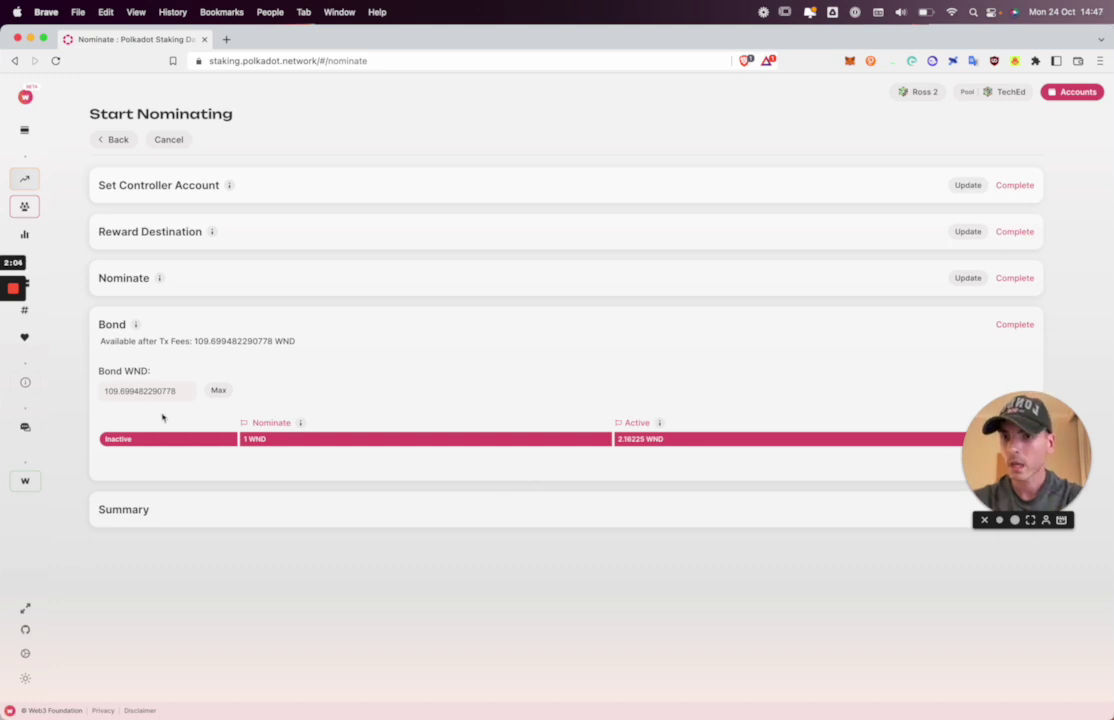
# Replace the bond amount with 105 WND.
pyautogui.doubleClick(105, 392)
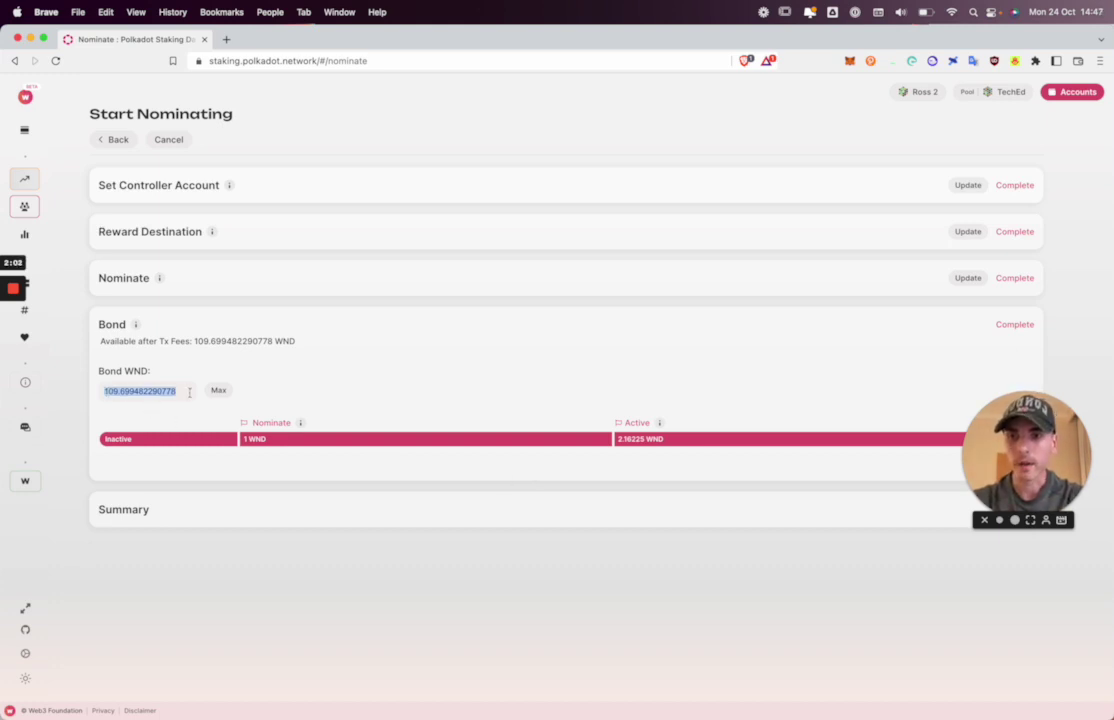
pyautogui.click(117, 392)
pyautogui.moveTo(113, 390); pyautogui.dragTo(241, 392)
pyautogui.write('105')
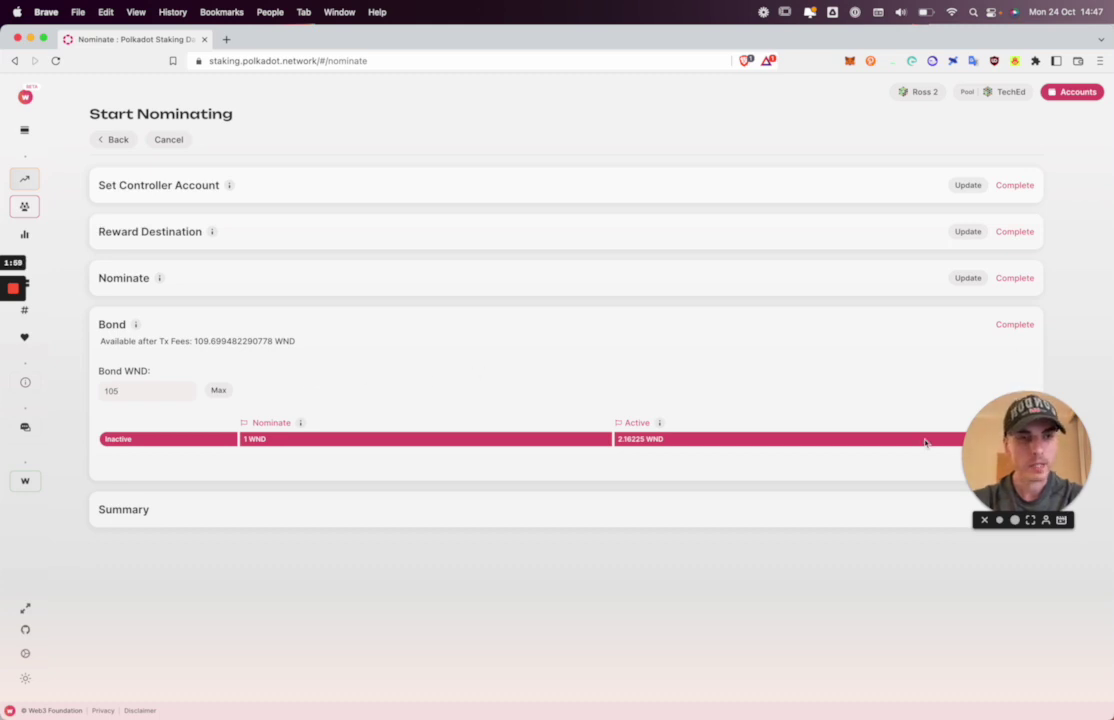
pyautogui.moveTo(1023, 431); pyautogui.dragTo(1022, 568)
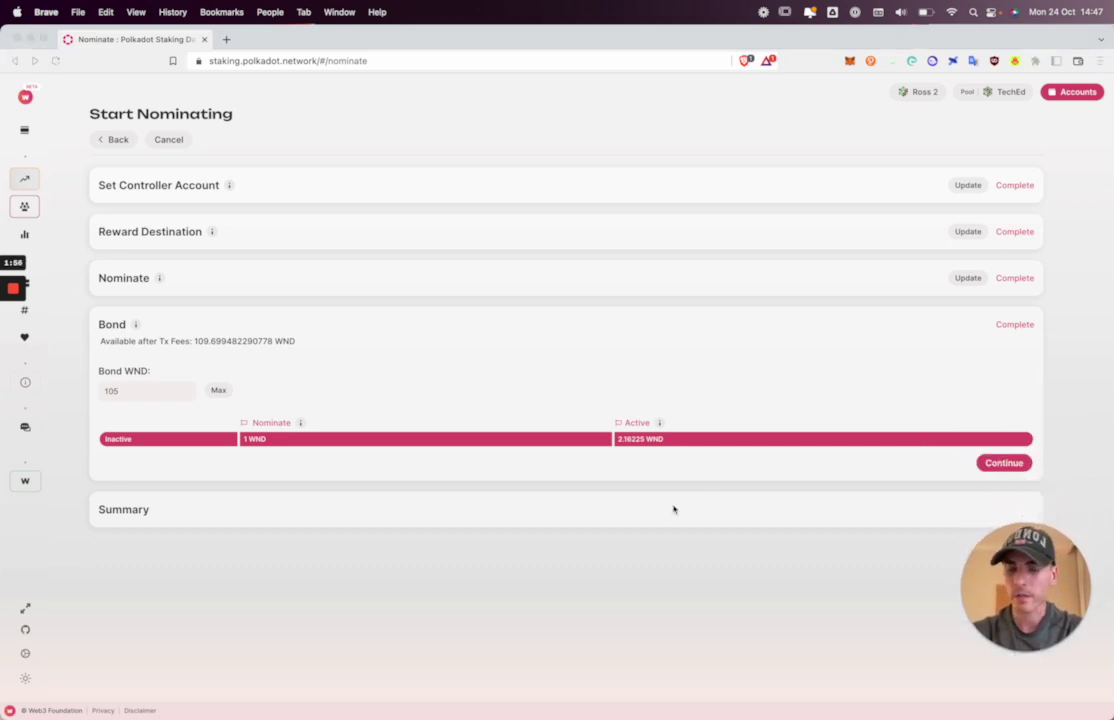
pyautogui.click(821, 393)
# Continue to the summary and submit the nomination for signing.
pyautogui.click(1004, 462)
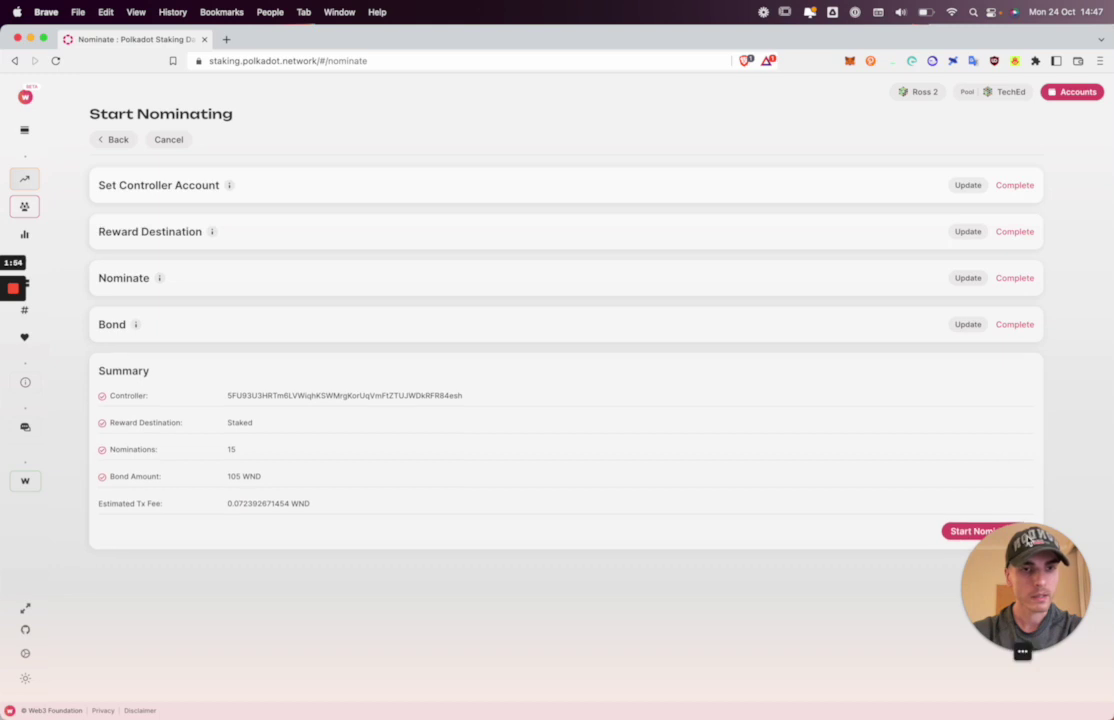
pyautogui.moveTo(1025, 546); pyautogui.dragTo(1025, 360)
pyautogui.click(423, 415)
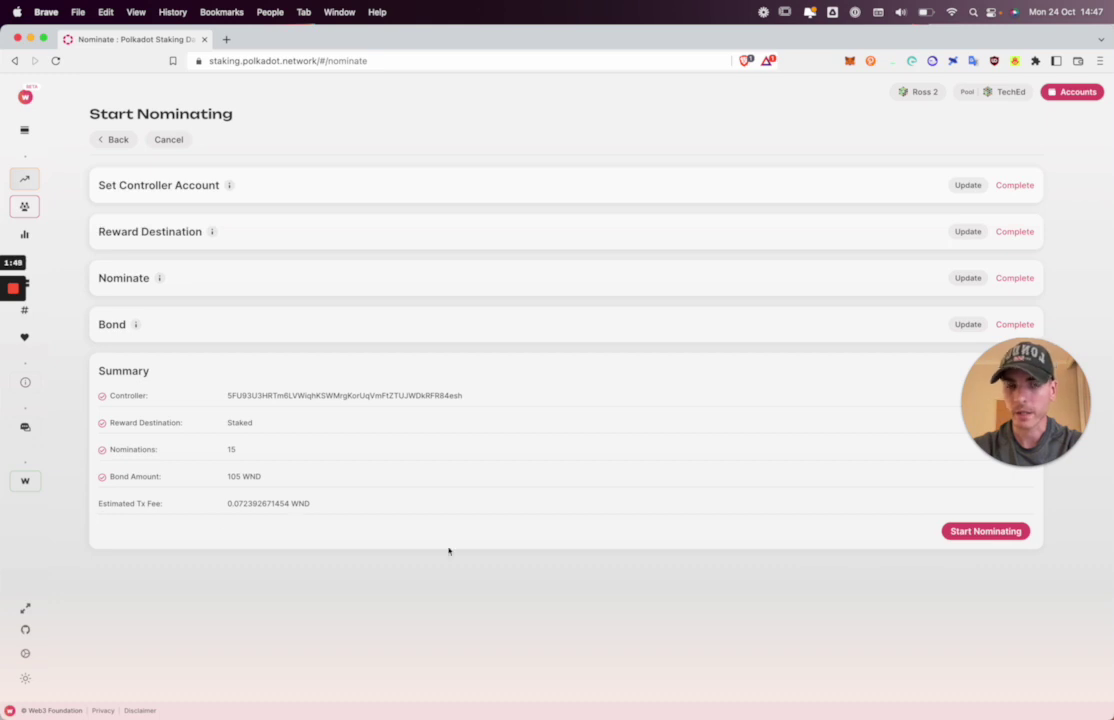
pyautogui.click(982, 538)
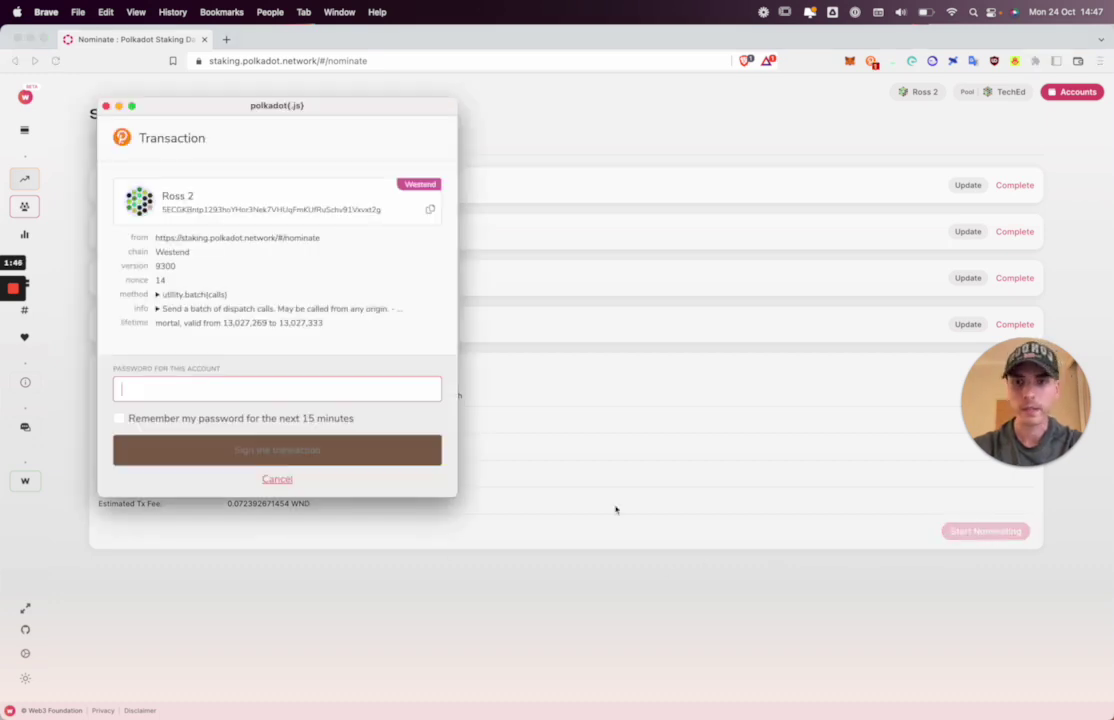
# Sign the transaction in polkadot.js with the account password, re-entering it after rejection.
pyautogui.click(251, 388)
pyautogui.write('passwo')
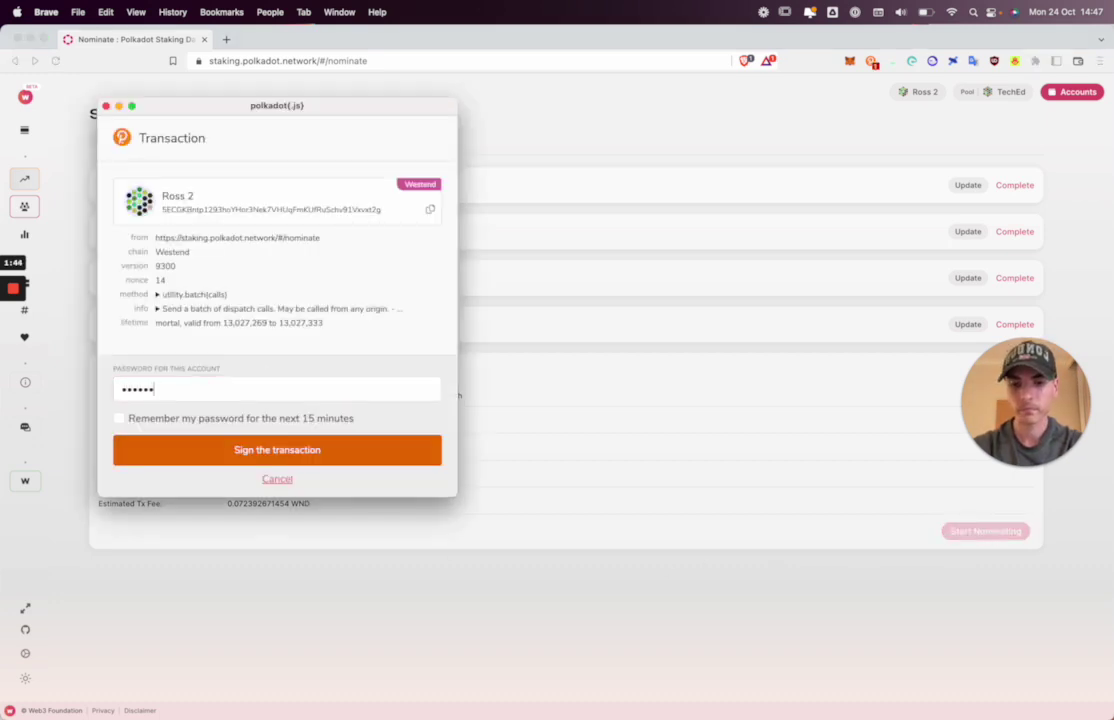
pyautogui.write('rd123')
pyautogui.press('Return')
pyautogui.press('super+a')
pyautogui.press('BackSpace')
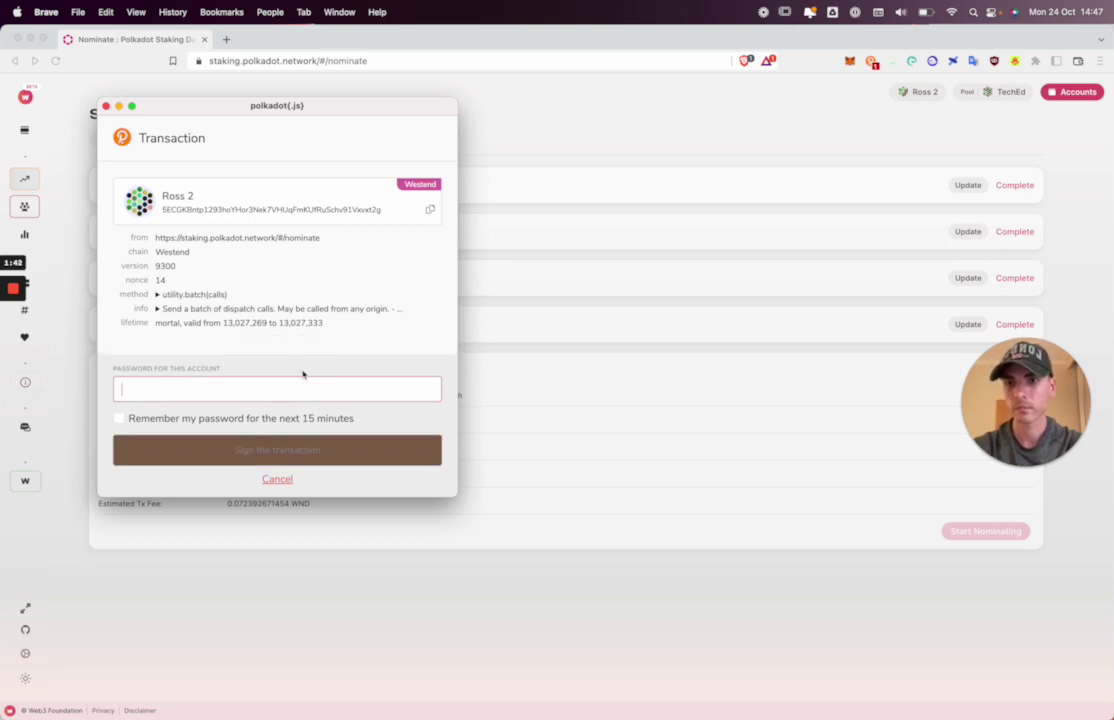
pyautogui.write('•••')
pyautogui.press('Return')
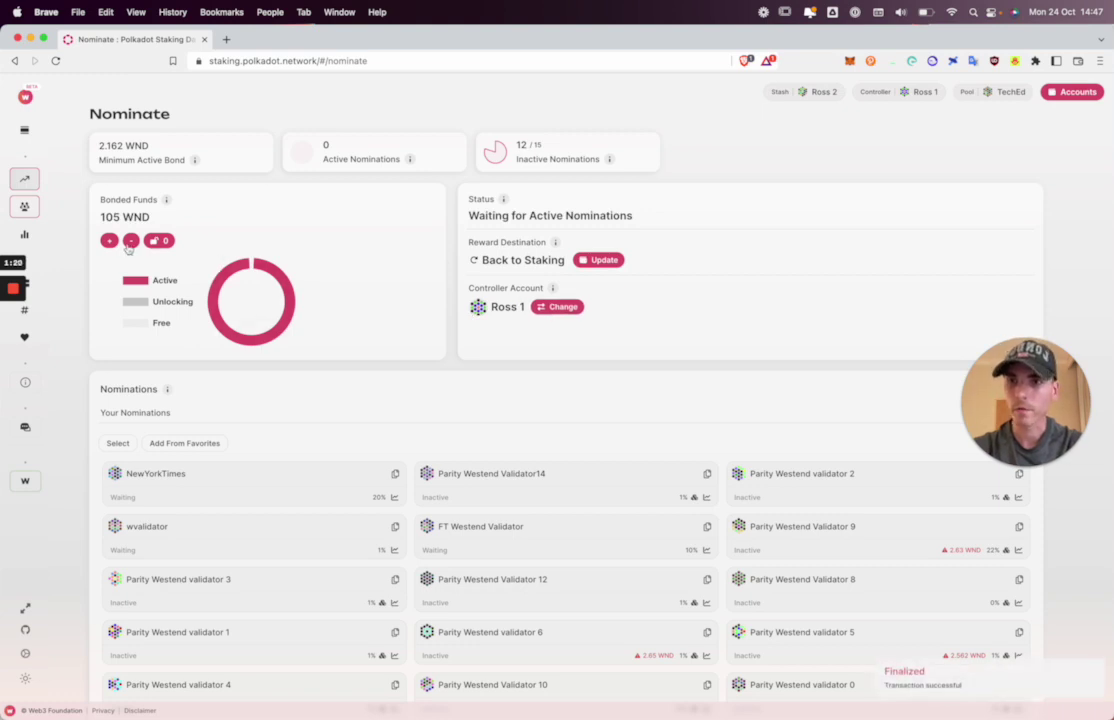
# Scroll the Nominate page to review 105 WND bonded and the 15 nominated validators.
pyautogui.scroll(-1, 321, 363)
pyautogui.scroll(-1, 321, 363)
pyautogui.moveTo(997, 370); pyautogui.dragTo(1002, 591)
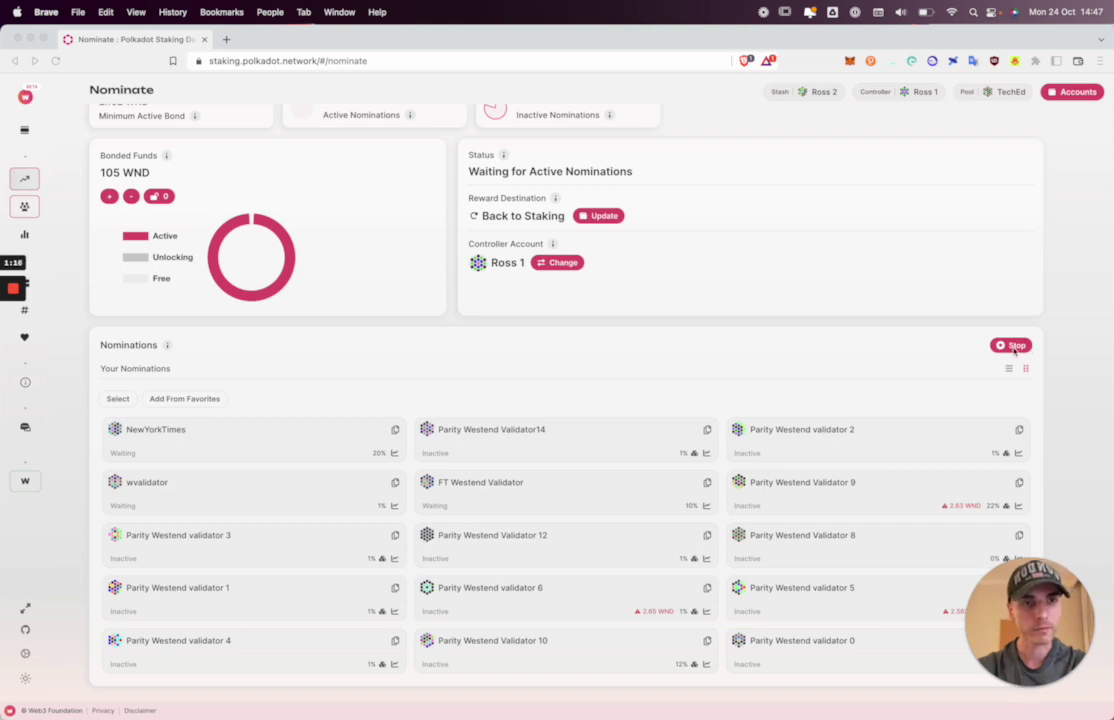
pyautogui.click(349, 378)
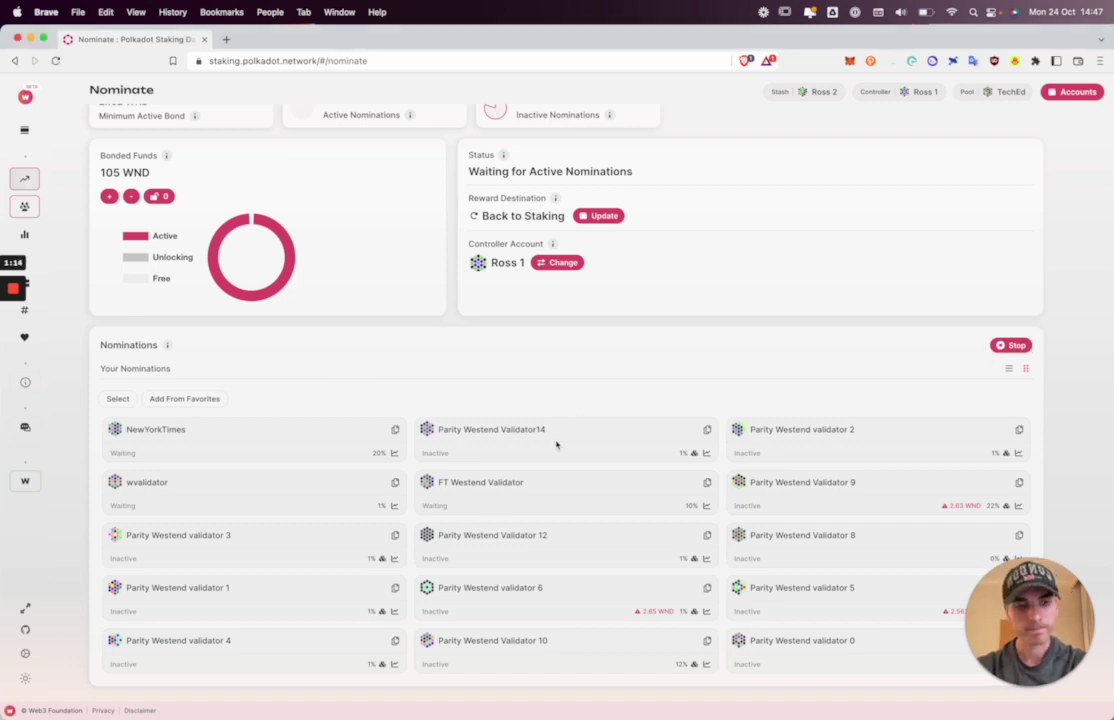